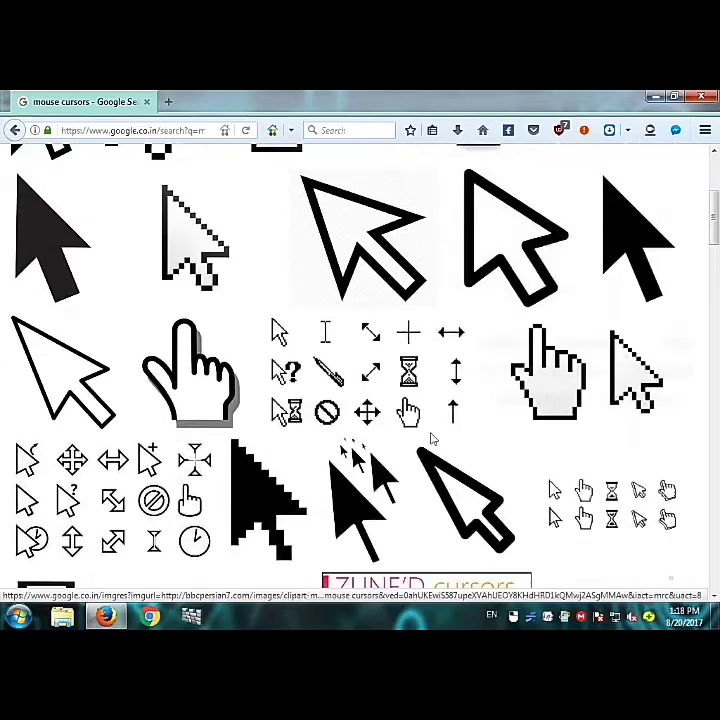
Find the blue, black and silver HUD Series Cursors image in the results and open its preview
{"action": "scroll", "coordinate": [432, 440], "scroll_direction": "down", "scroll_amount": 10}
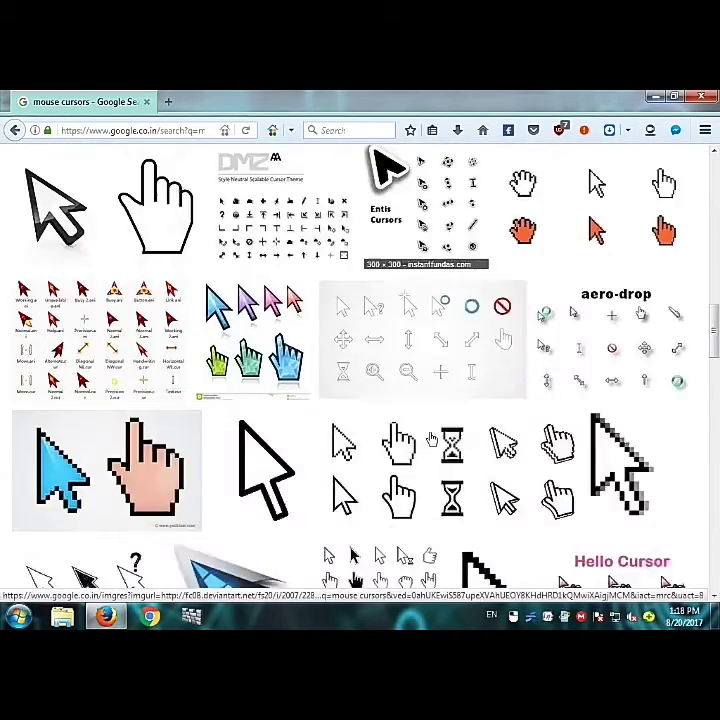
{"action": "scroll", "coordinate": [316, 470], "scroll_direction": "down", "scroll_amount": 2}
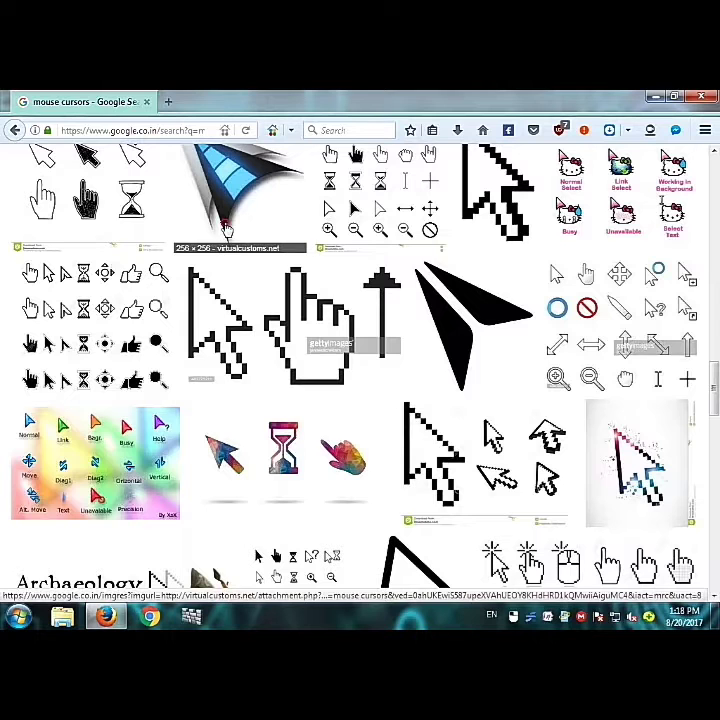
{"action": "left_click", "coordinate": [223, 245]}
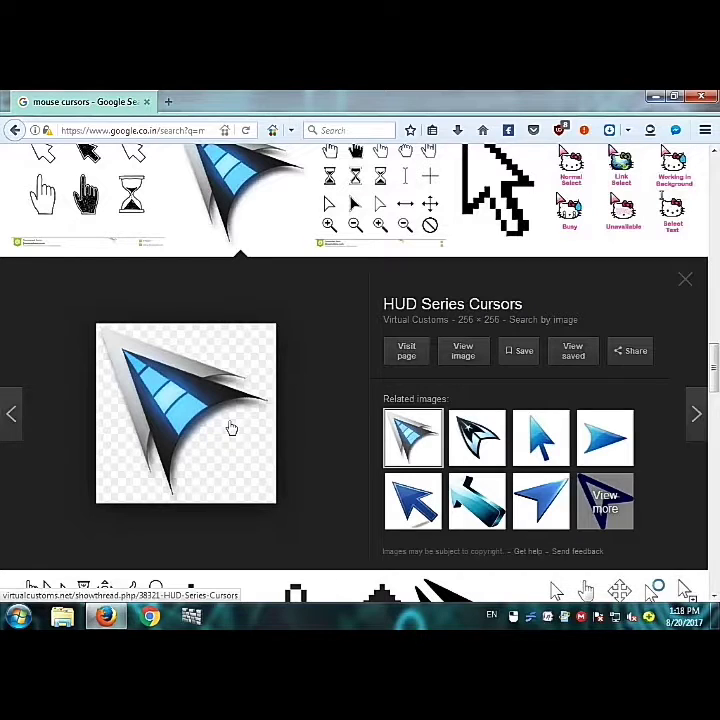
Save the previewed cursor image to the Desktop under the name Evolution Cursor
{"action": "right_click", "coordinate": [205, 425]}
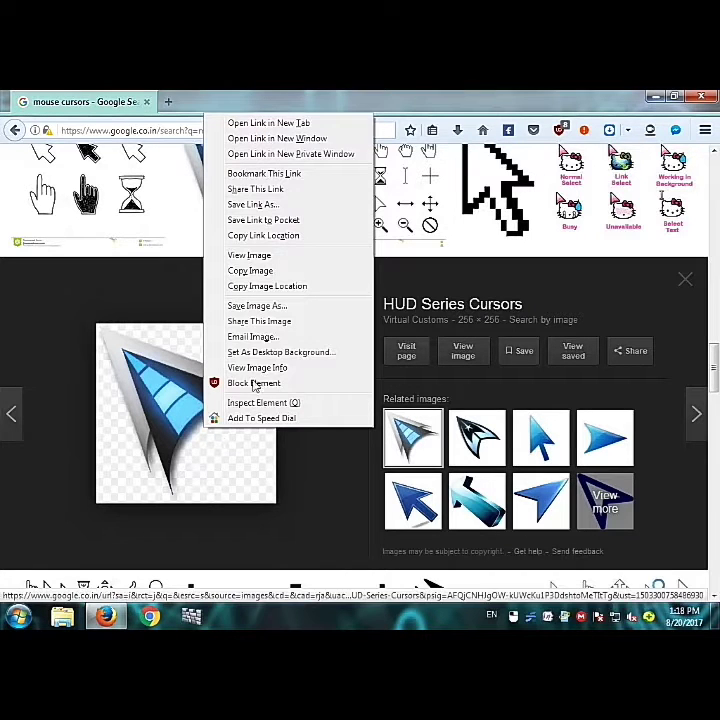
{"action": "left_click", "coordinate": [254, 308]}
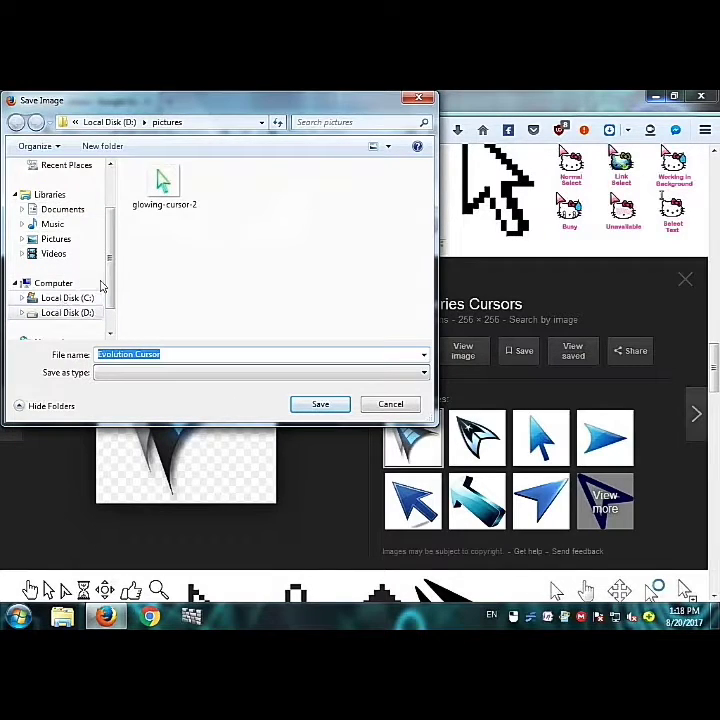
{"action": "scroll", "coordinate": [110, 267], "scroll_direction": "up", "scroll_amount": 3}
{"action": "left_click", "coordinate": [60, 186]}
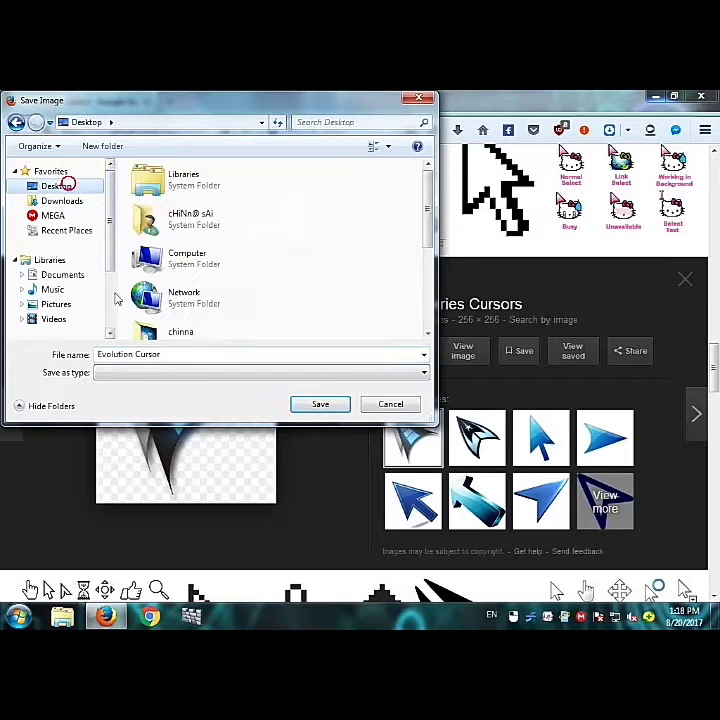
{"action": "left_click", "coordinate": [329, 405]}
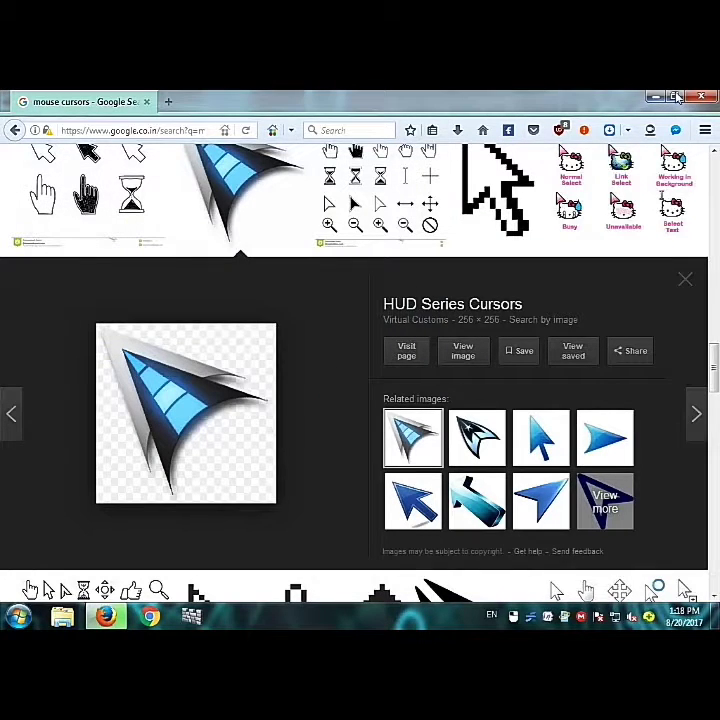
Minimize the browser and refresh the desktop twice
{"action": "left_click", "coordinate": [655, 97]}
{"action": "right_click", "coordinate": [285, 240]}
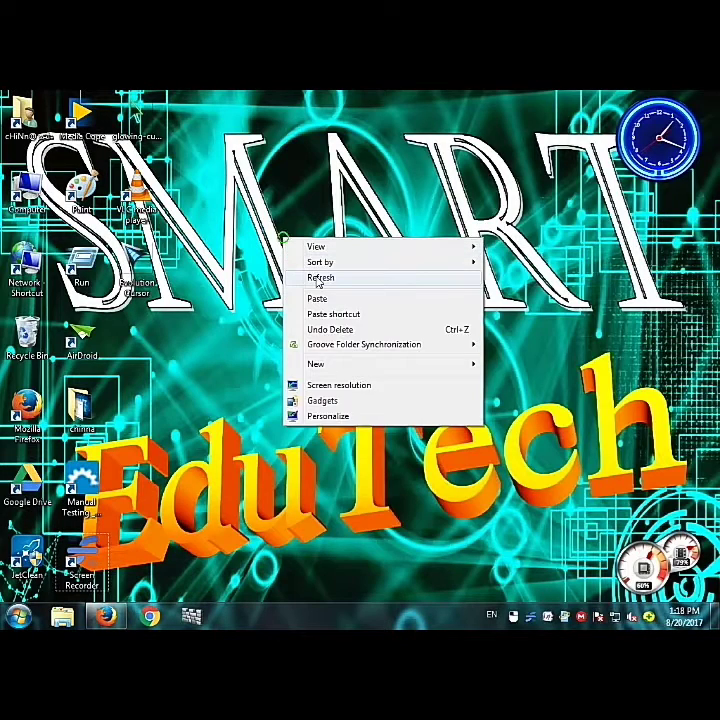
{"action": "left_click", "coordinate": [320, 278]}
{"action": "right_click", "coordinate": [317, 237]}
{"action": "left_click", "coordinate": [327, 279]}
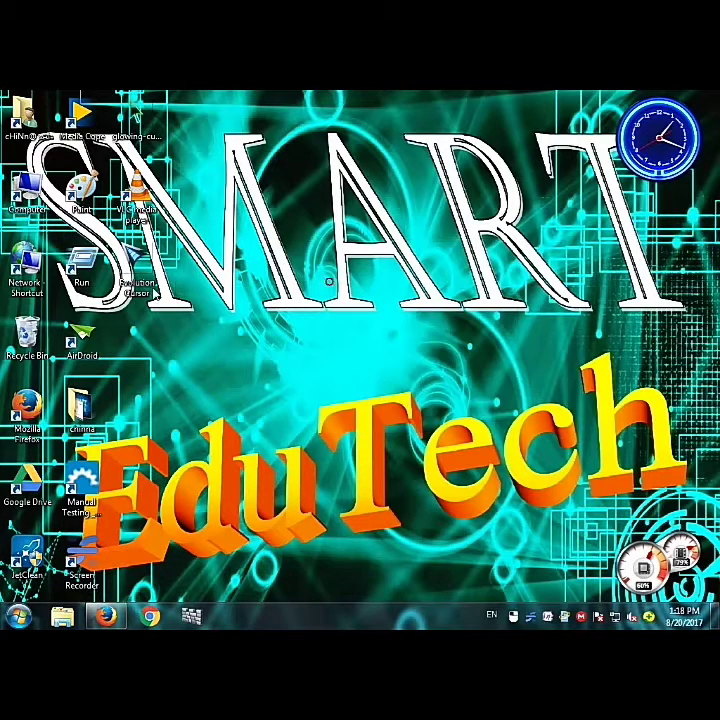
Open the Evolution Cursor image from the desktop and send it from the photo viewer to Microsoft Office Picture Manager
{"action": "double_click", "coordinate": [137, 265]}
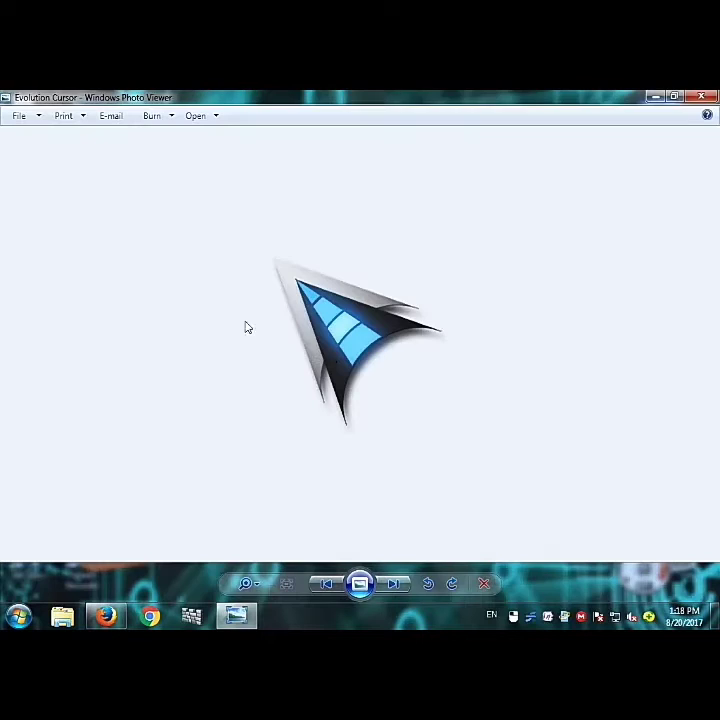
{"action": "right_click", "coordinate": [334, 374]}
{"action": "mouse_move", "coordinate": [366, 385]}
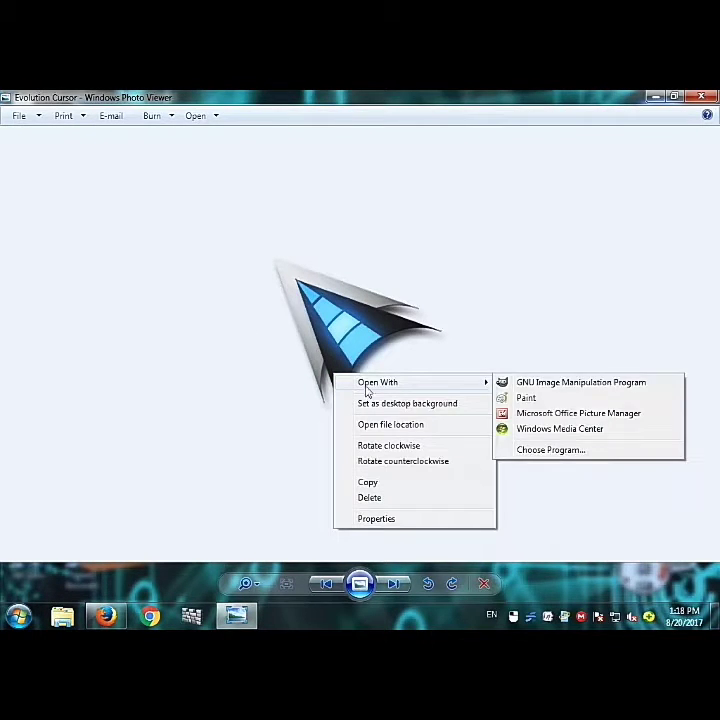
{"action": "left_click", "coordinate": [548, 414]}
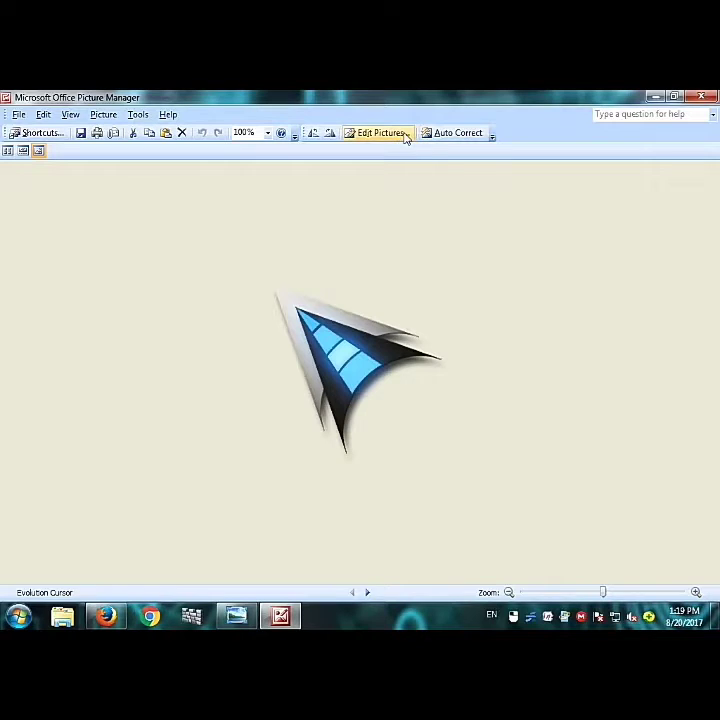
Auto-correct the cursor picture and resize it to 10% of its original width and height
{"action": "left_click", "coordinate": [405, 134]}
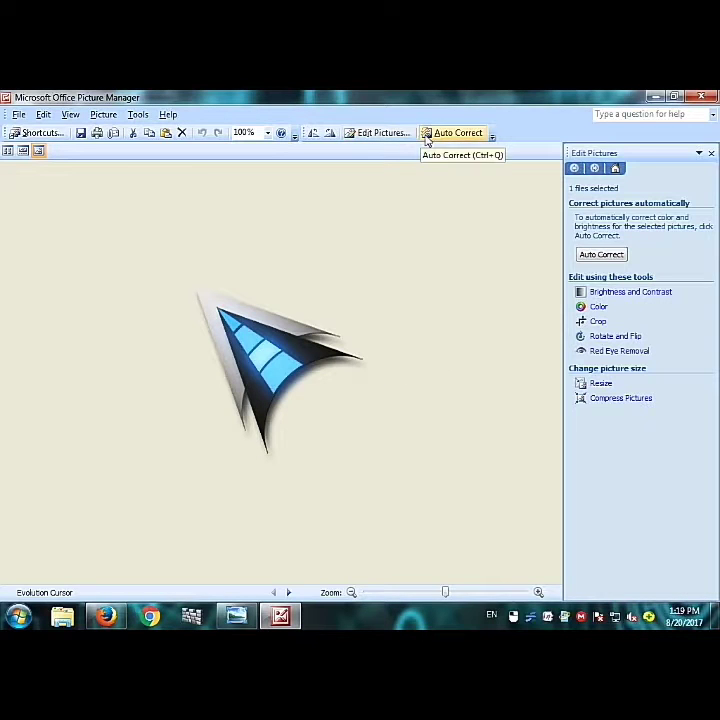
{"action": "left_click", "coordinate": [440, 133]}
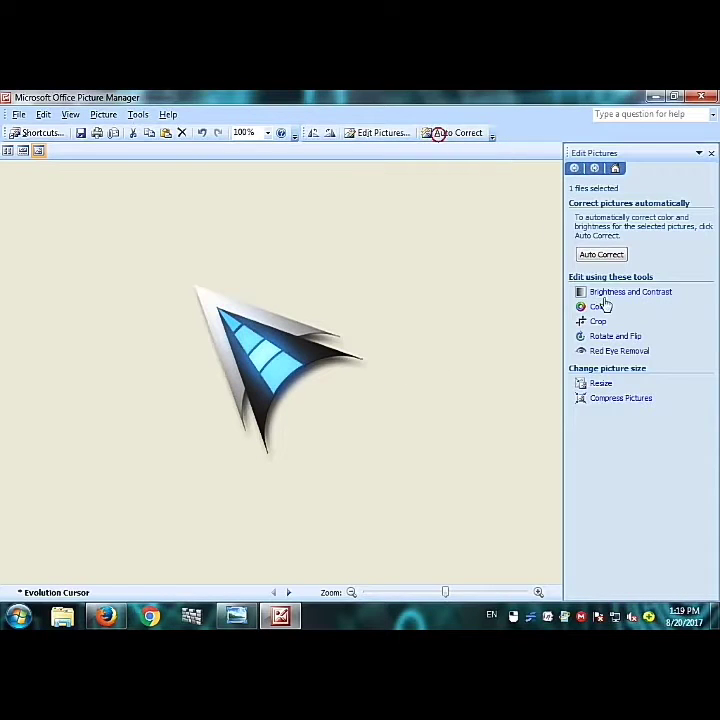
{"action": "left_click", "coordinate": [603, 385]}
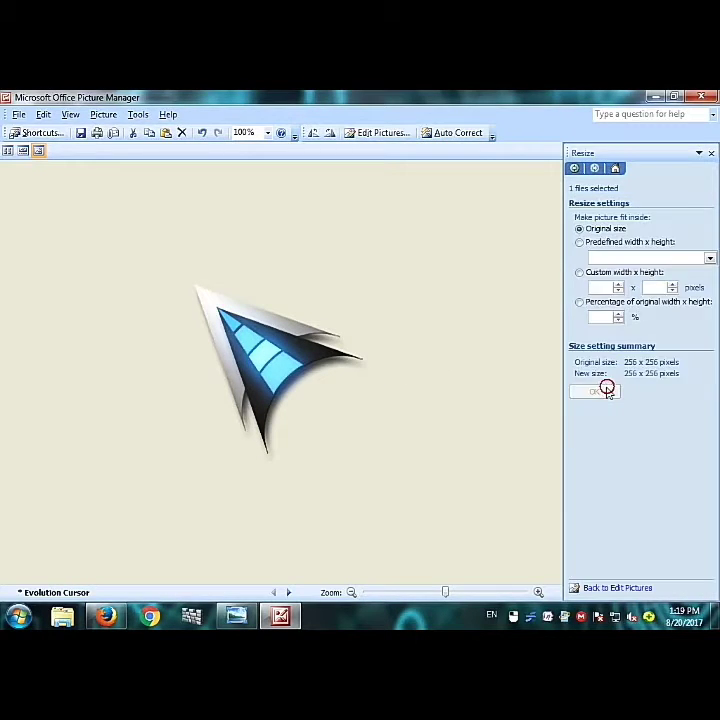
{"action": "left_click", "coordinate": [619, 320]}
{"action": "left_click", "coordinate": [619, 320]}
{"action": "left_click", "coordinate": [619, 320]}
{"action": "left_click", "coordinate": [619, 320]}
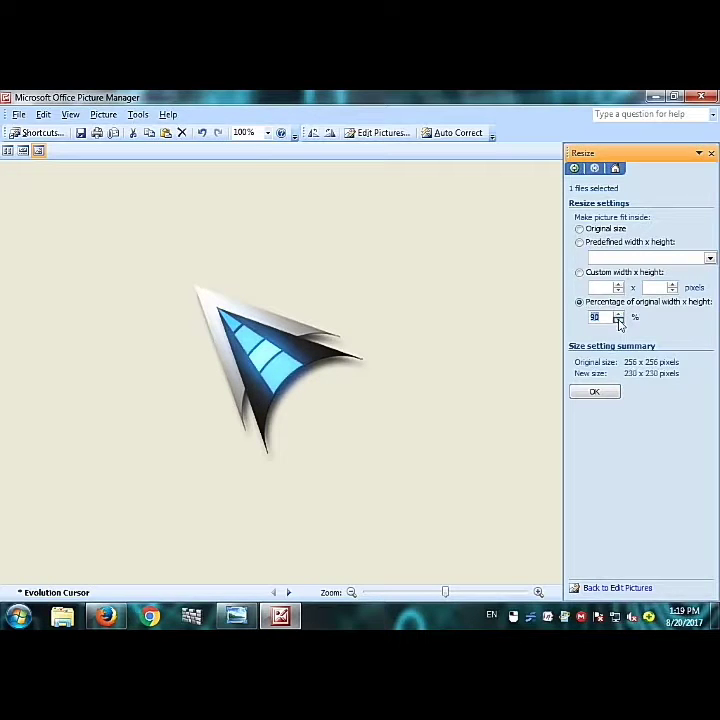
{"action": "left_click", "coordinate": [619, 320]}
{"action": "left_click", "coordinate": [619, 320]}
{"action": "left_click", "coordinate": [619, 320]}
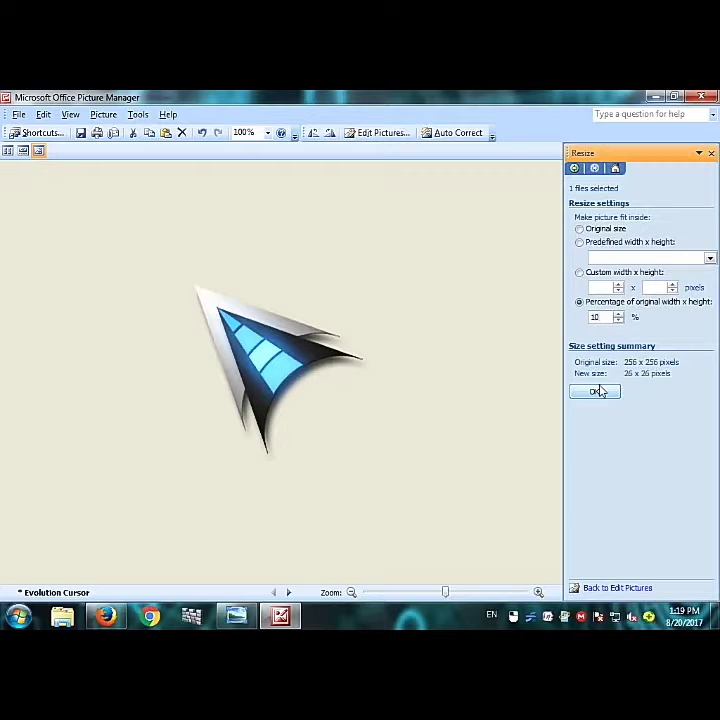
{"action": "left_click", "coordinate": [598, 391]}
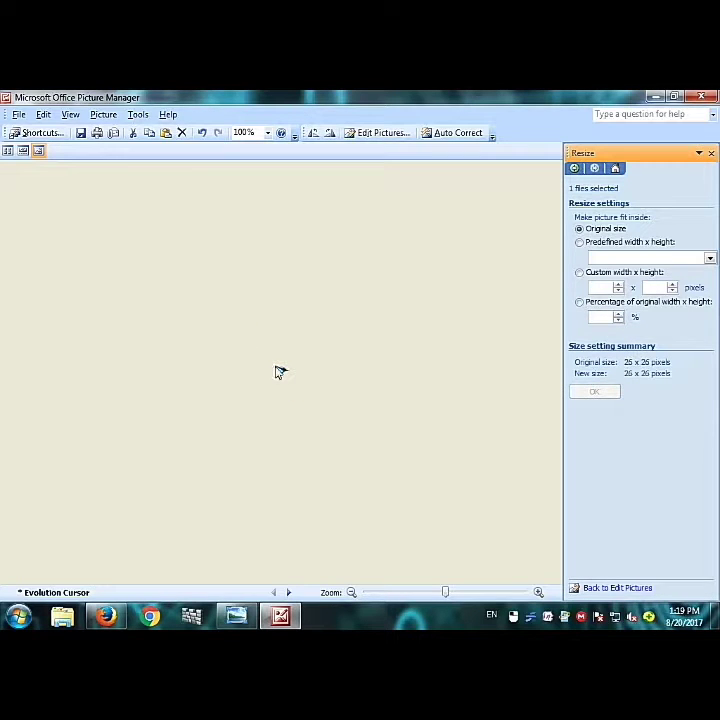
Enlarge the picture by percentage to 36 x 36 pixels, save it, and close both image windows
{"action": "left_click", "coordinate": [619, 314]}
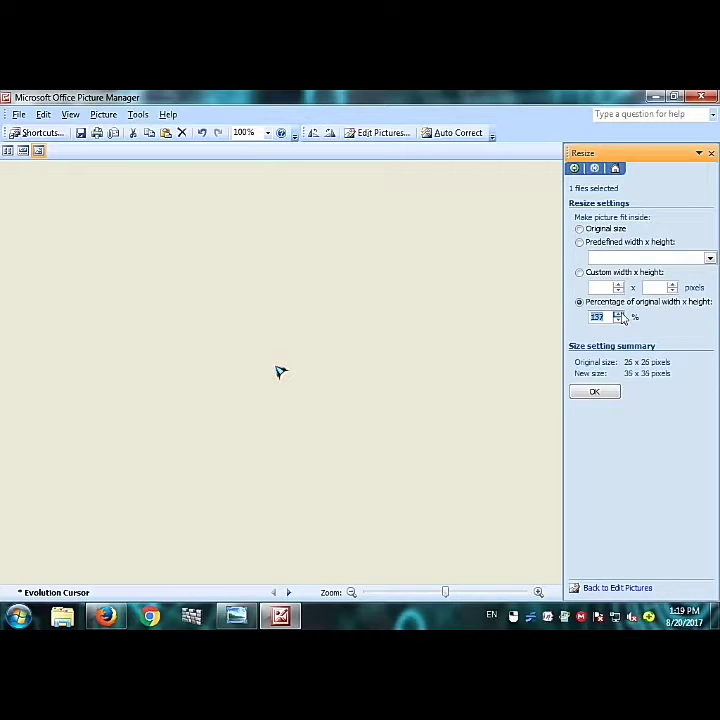
{"action": "left_click", "coordinate": [594, 391]}
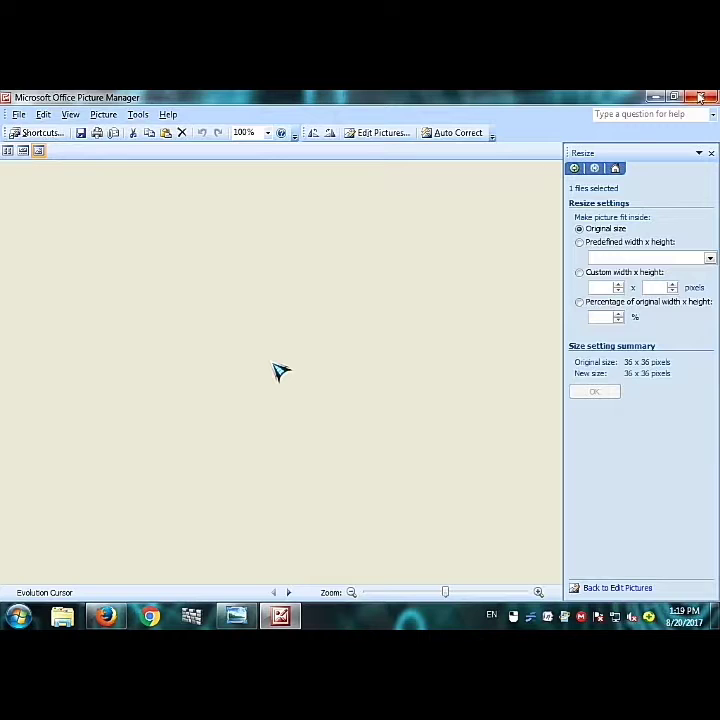
{"action": "left_click", "coordinate": [701, 97]}
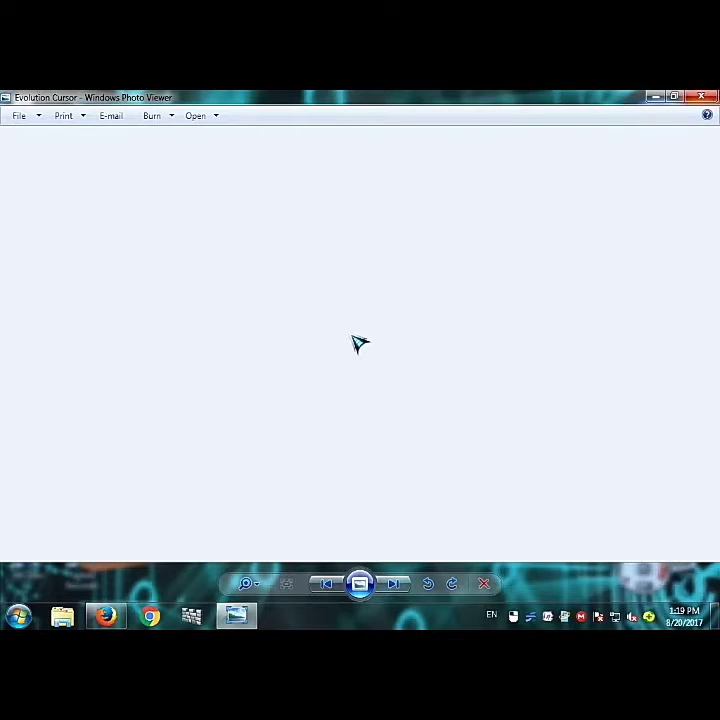
{"action": "left_click", "coordinate": [711, 97]}
Refresh the desktop and copy the Evolution Cursor image file
{"action": "right_click", "coordinate": [381, 263]}
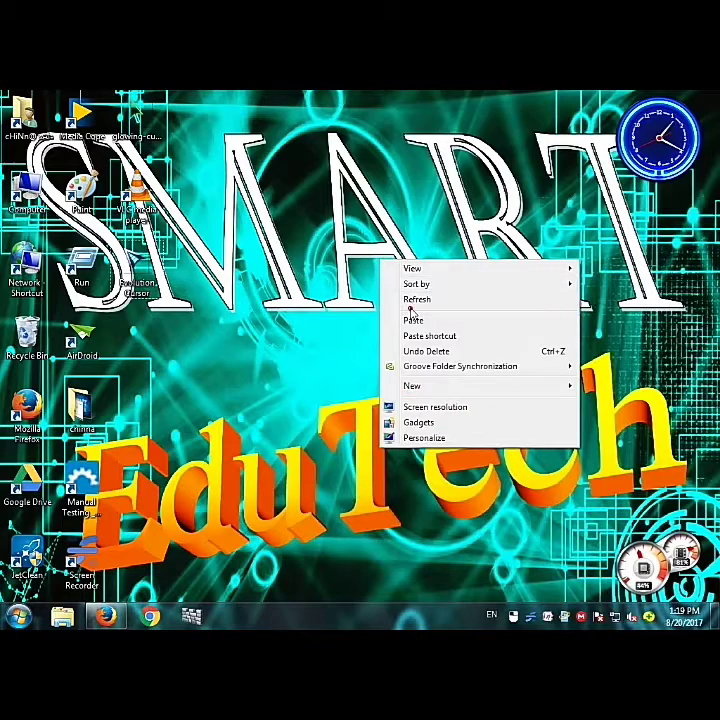
{"action": "left_click", "coordinate": [416, 300]}
{"action": "right_click", "coordinate": [140, 270]}
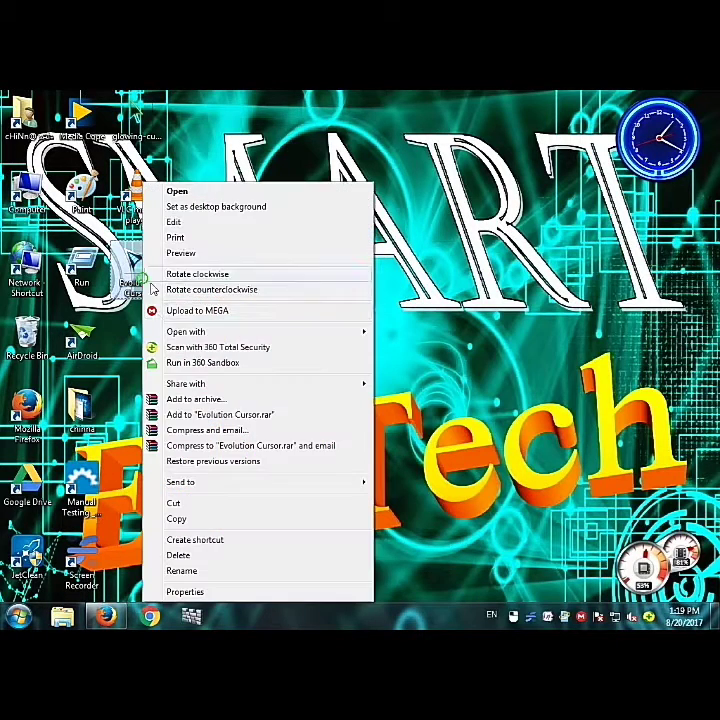
{"action": "left_click", "coordinate": [176, 518]}
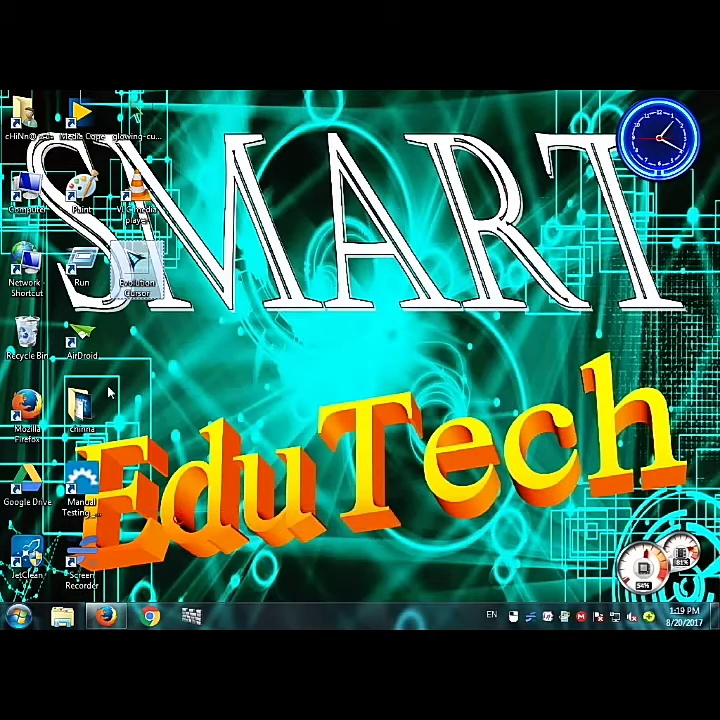
Open Local Disk (D:) and delete the existing pictures folder
{"action": "double_click", "coordinate": [25, 190]}
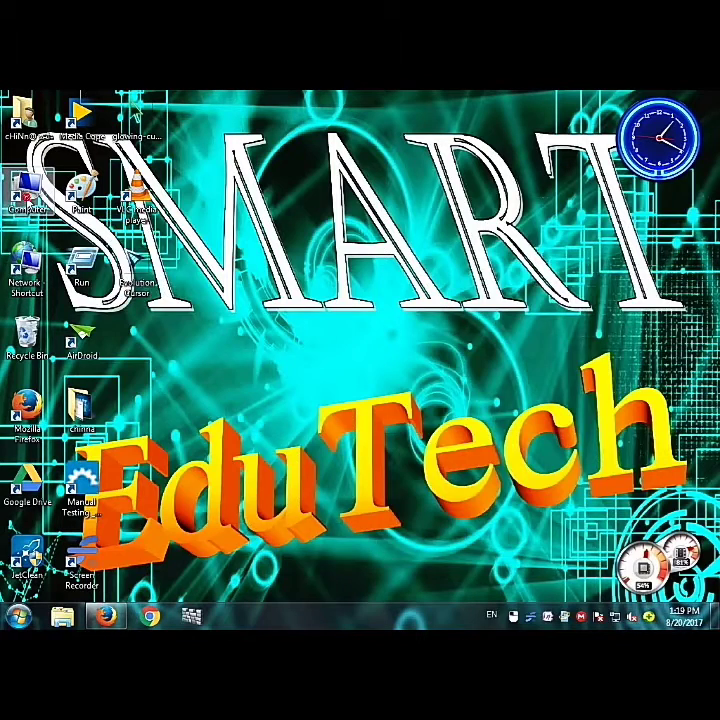
{"action": "left_click", "coordinate": [482, 286]}
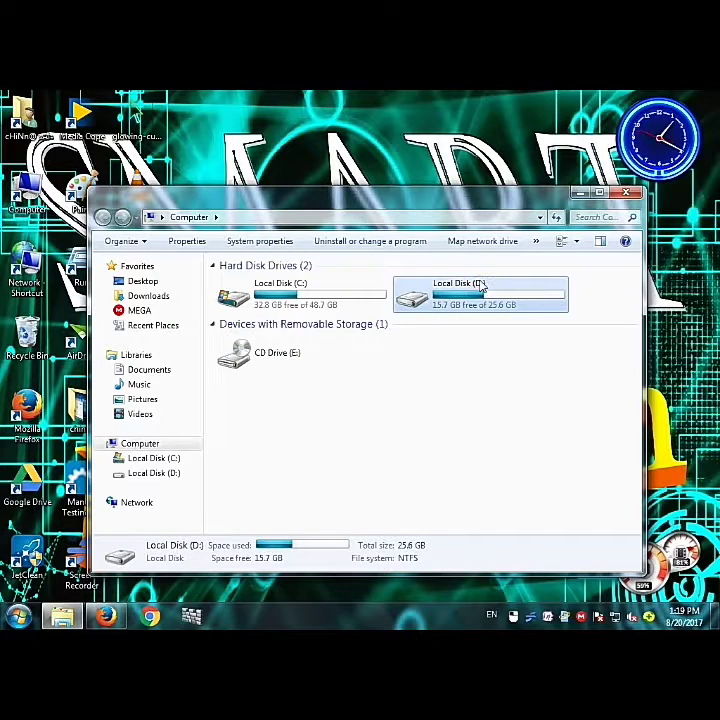
{"action": "double_click", "coordinate": [482, 286]}
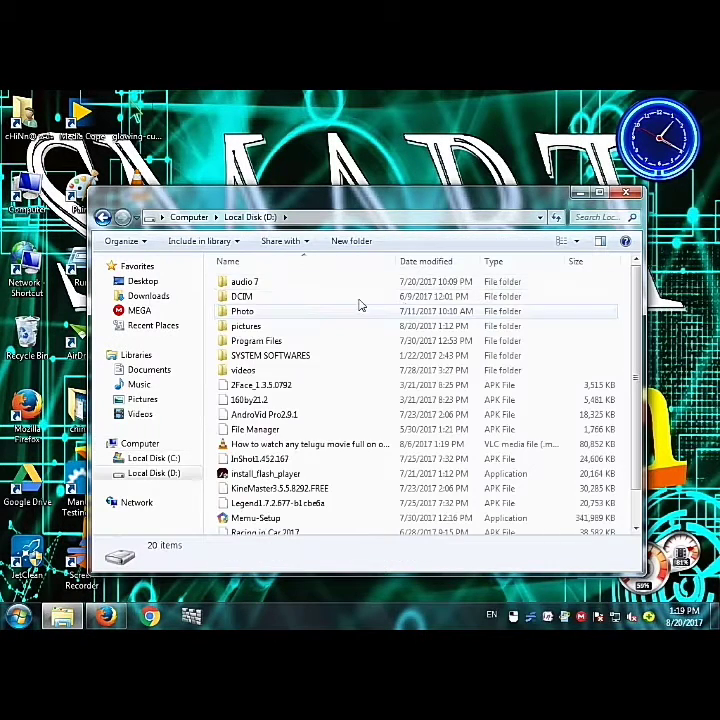
{"action": "right_click", "coordinate": [325, 327]}
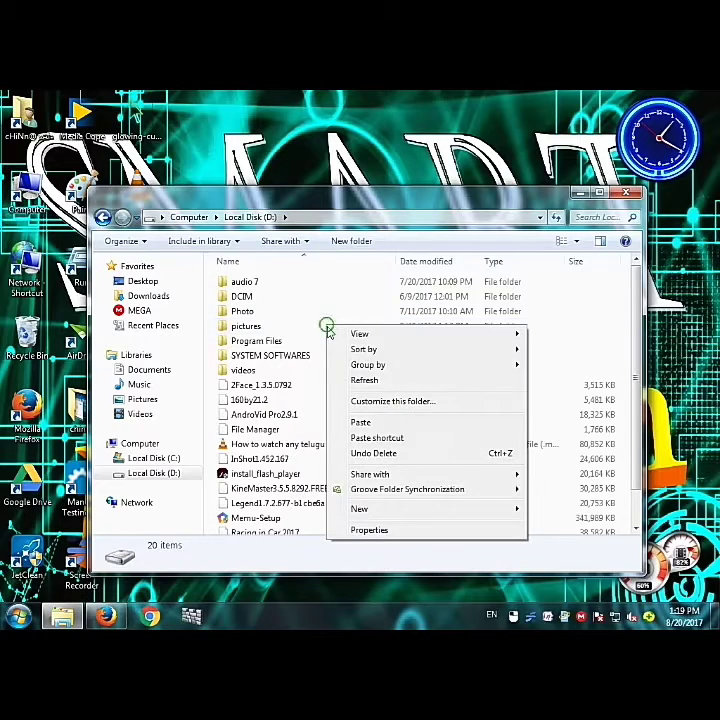
{"action": "left_click", "coordinate": [267, 327]}
{"action": "key", "text": "Delete"}
{"action": "key", "text": "Return"}
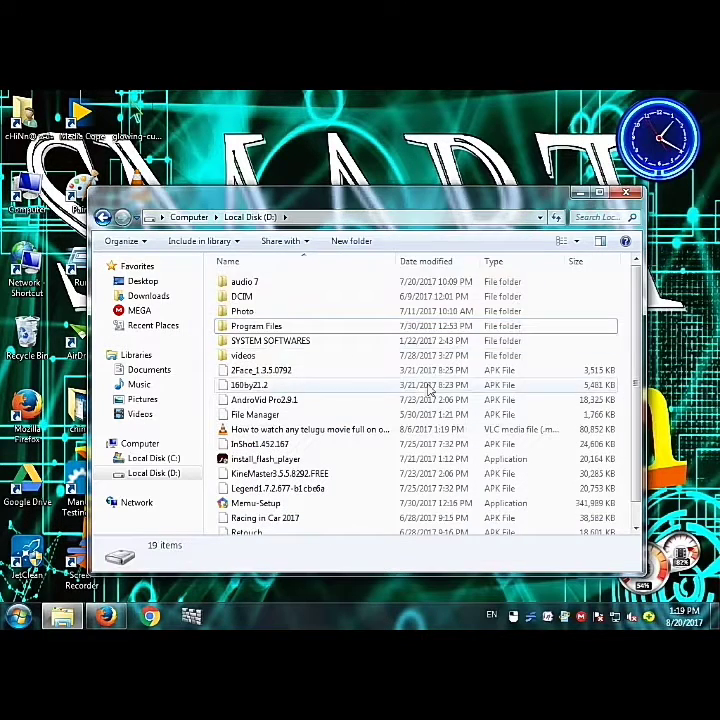
{"action": "right_click", "coordinate": [363, 388]}
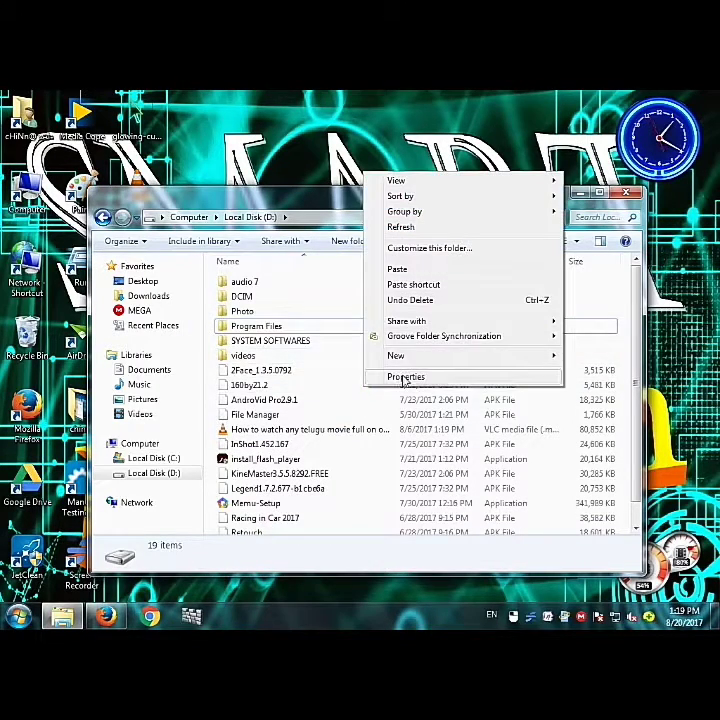
{"action": "left_click", "coordinate": [412, 378]}
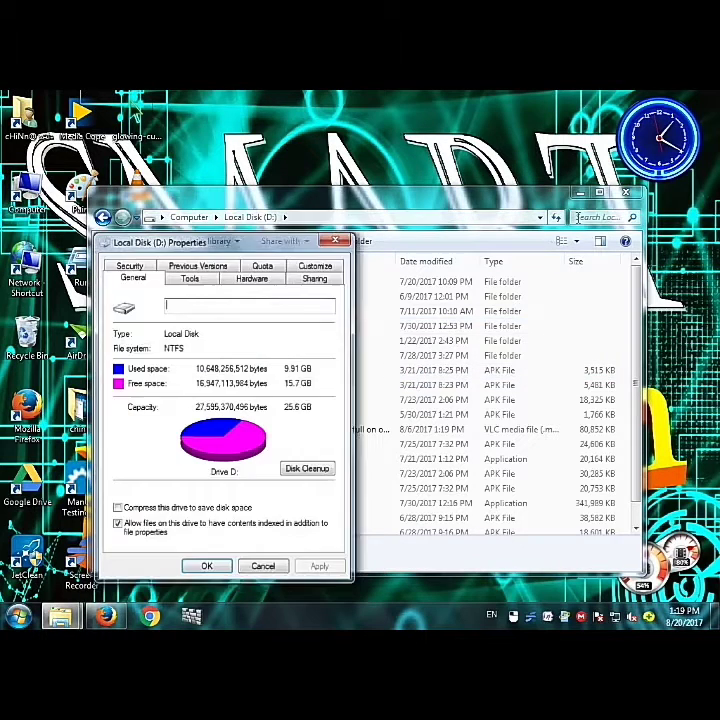
{"action": "left_click", "coordinate": [337, 241]}
Create a new folder named pictures on Local Disk (D:)
{"action": "right_click", "coordinate": [338, 316]}
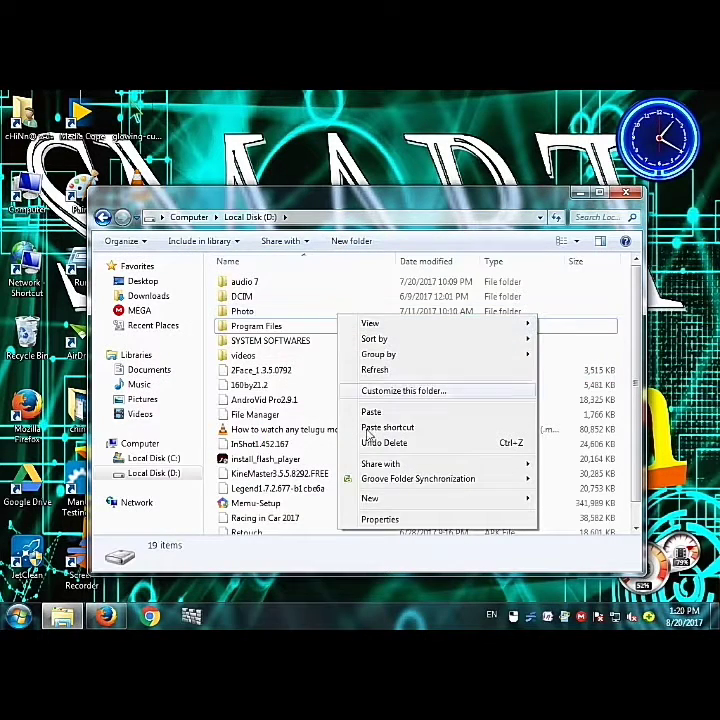
{"action": "mouse_move", "coordinate": [372, 500]}
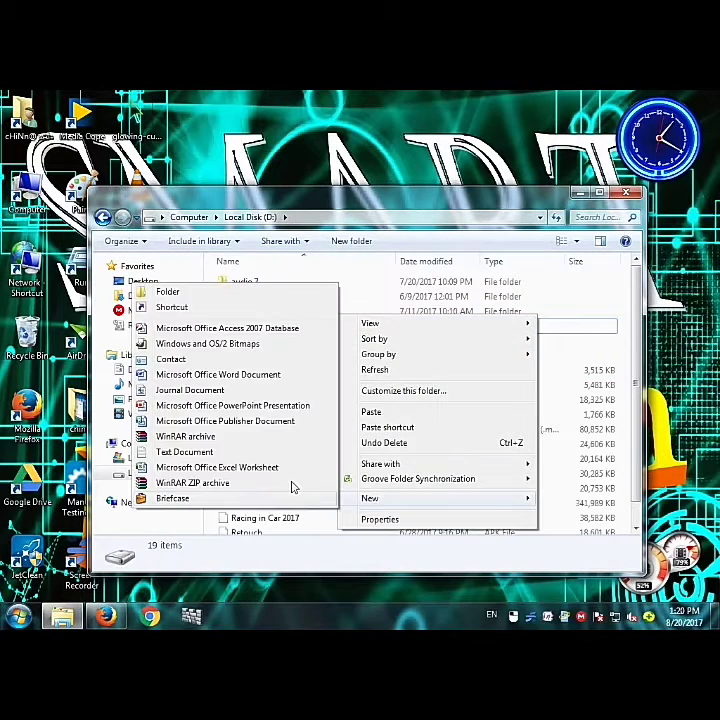
{"action": "left_click", "coordinate": [258, 294]}
{"action": "type", "text": "p"}
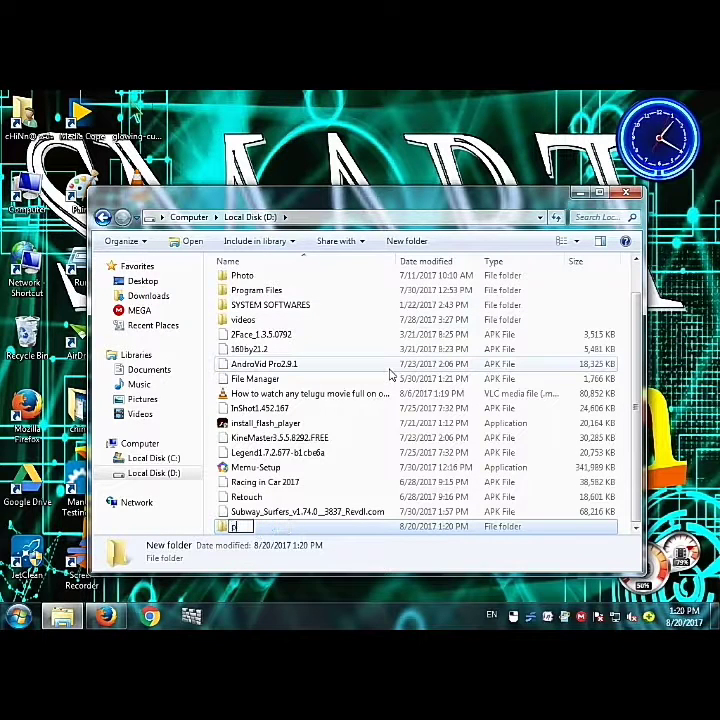
{"action": "type", "text": "ictures"}
{"action": "key", "text": "Return"}
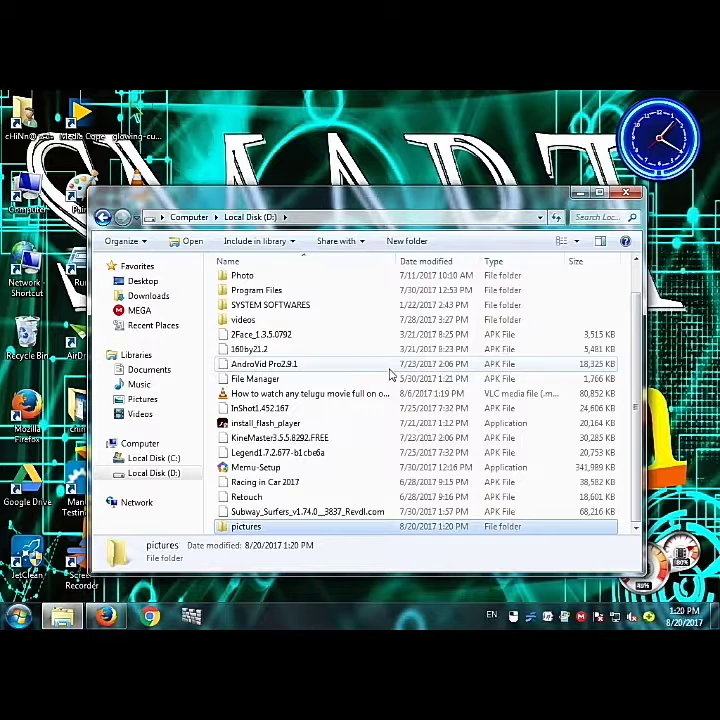
Paste the Evolution Cursor image into the new pictures folder, close the window and refresh the desktop
{"action": "key", "text": "Return"}
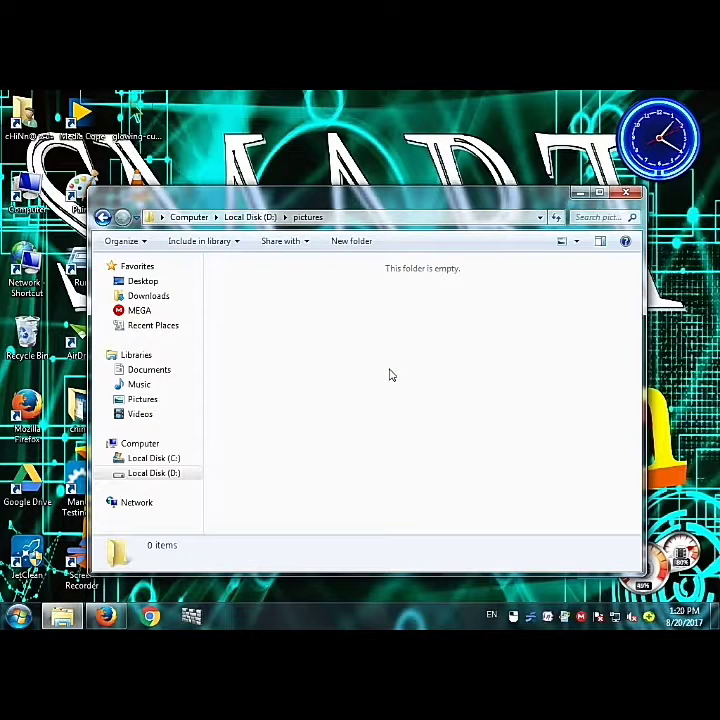
{"action": "key", "text": "ctrl+v"}
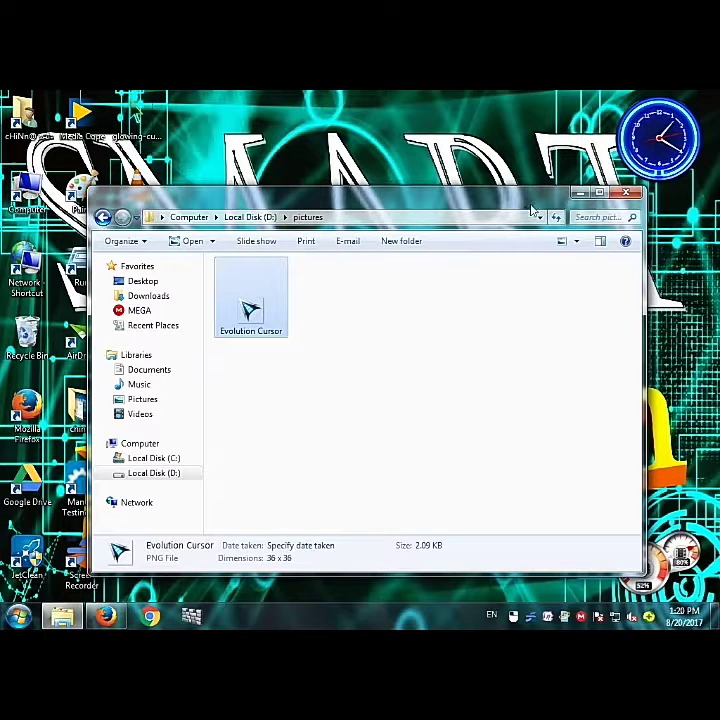
{"action": "left_click", "coordinate": [627, 192]}
{"action": "right_click", "coordinate": [476, 188]}
{"action": "left_click", "coordinate": [500, 220]}
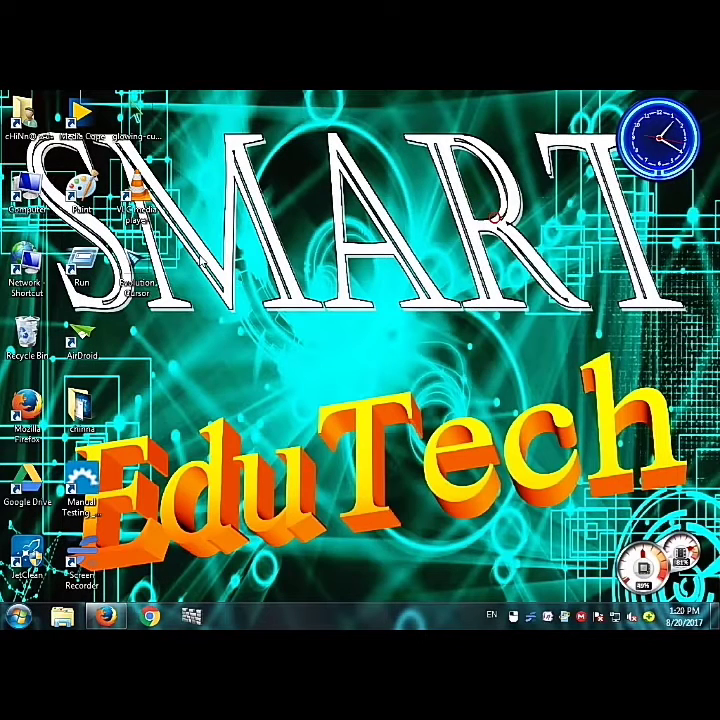
Switch to VLC media player and open the Screen settings of the access modules with all preferences shown
{"action": "double_click", "coordinate": [140, 200]}
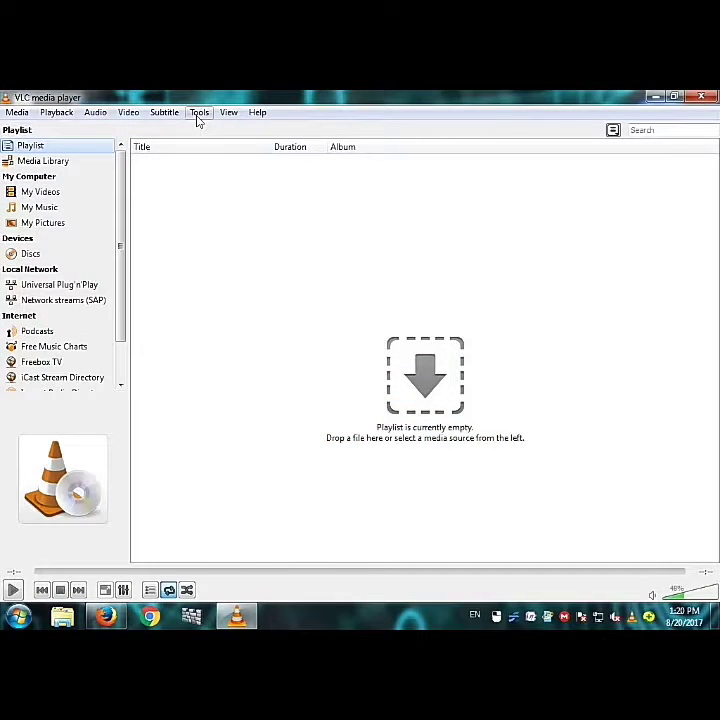
{"action": "left_click", "coordinate": [200, 114]}
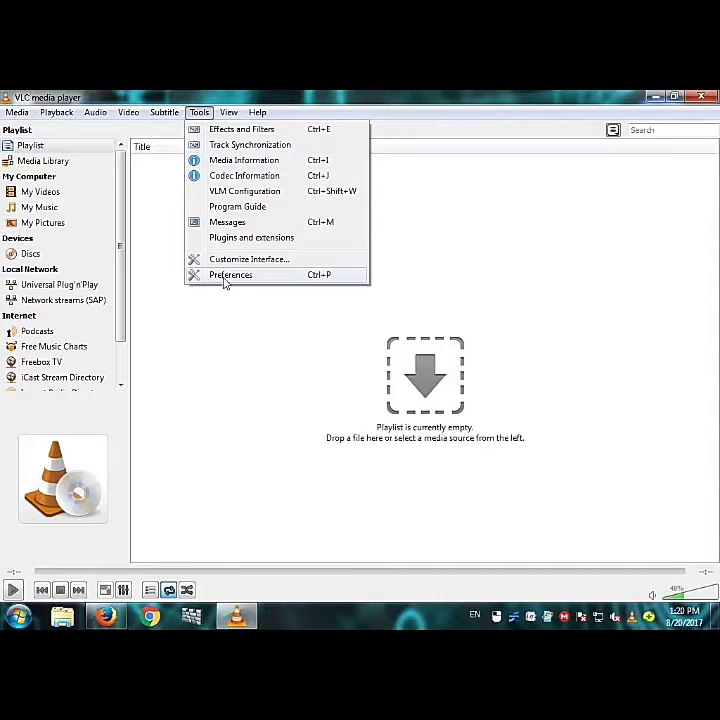
{"action": "left_click", "coordinate": [228, 276]}
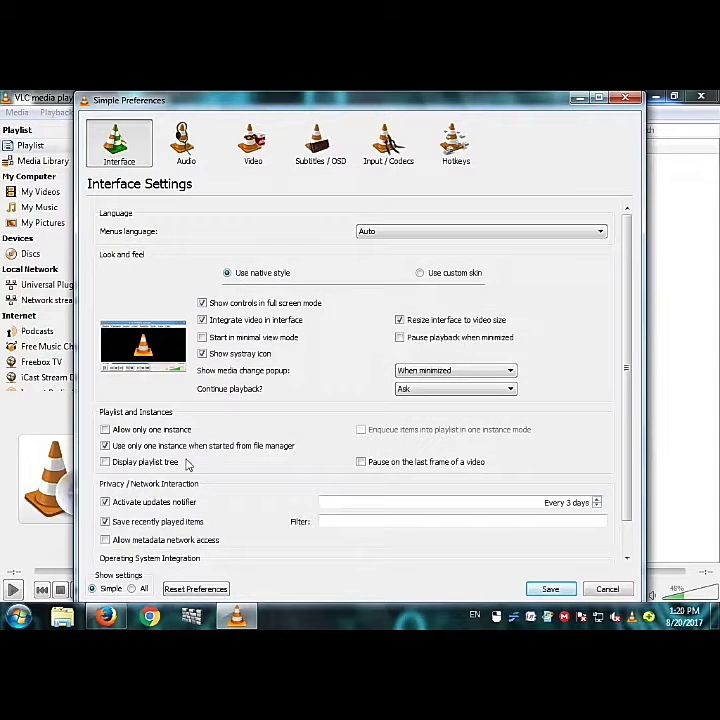
{"action": "left_click", "coordinate": [132, 589]}
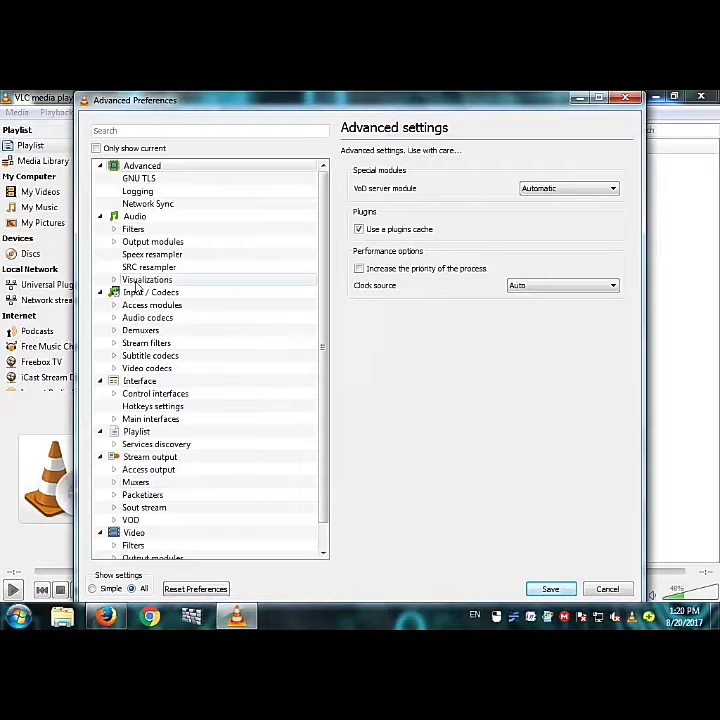
{"action": "left_click", "coordinate": [114, 306]}
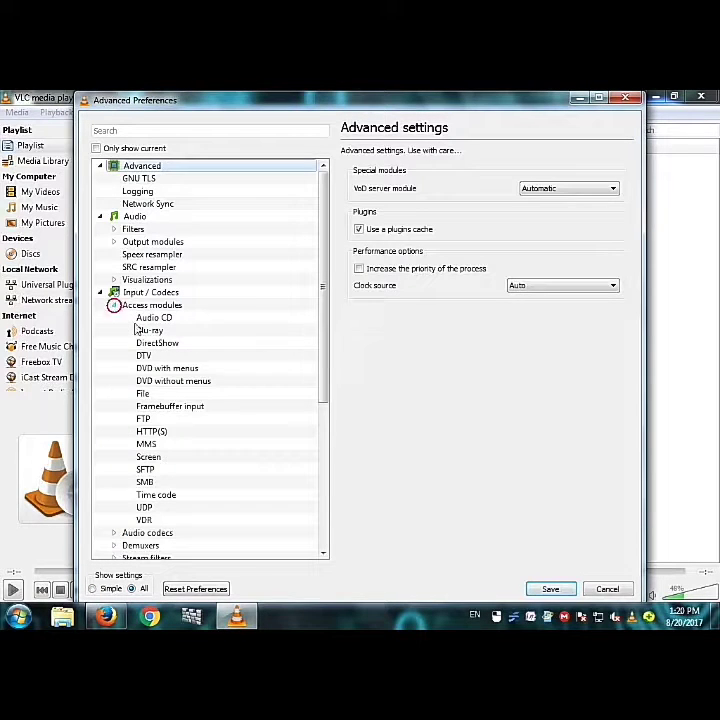
{"action": "left_click", "coordinate": [148, 458]}
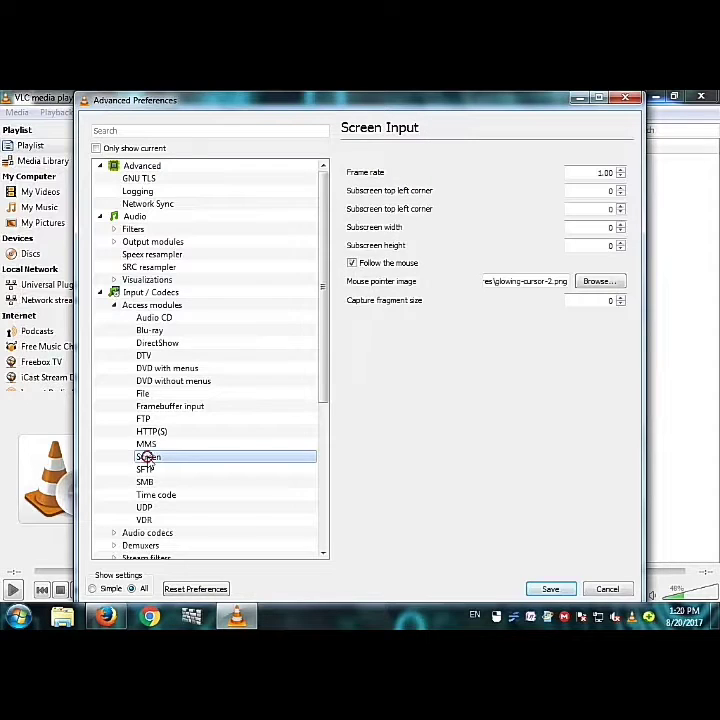
Keep Follow the mouse enabled, set the mouse pointer image to Evolution Cursor from D:\pictures, and save the preferences
{"action": "left_click", "coordinate": [350, 261]}
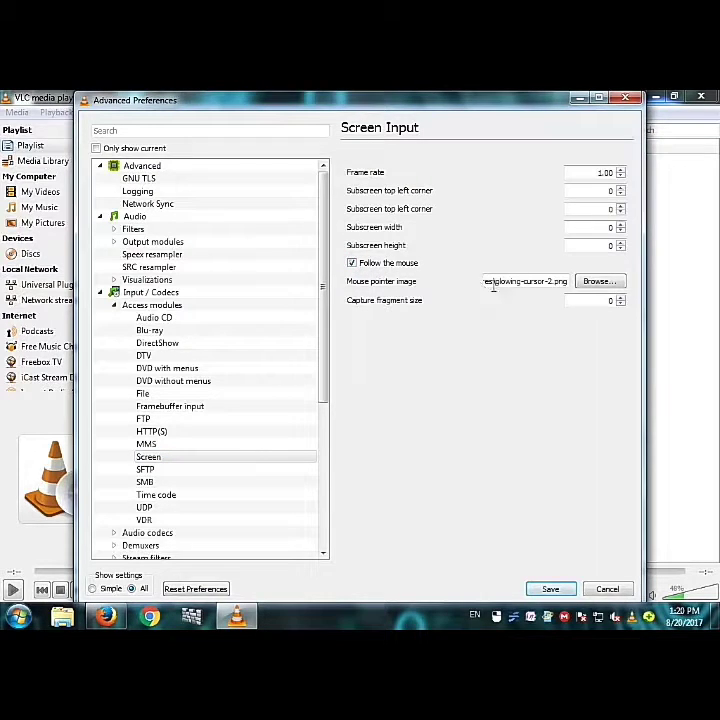
{"action": "left_click", "coordinate": [596, 281]}
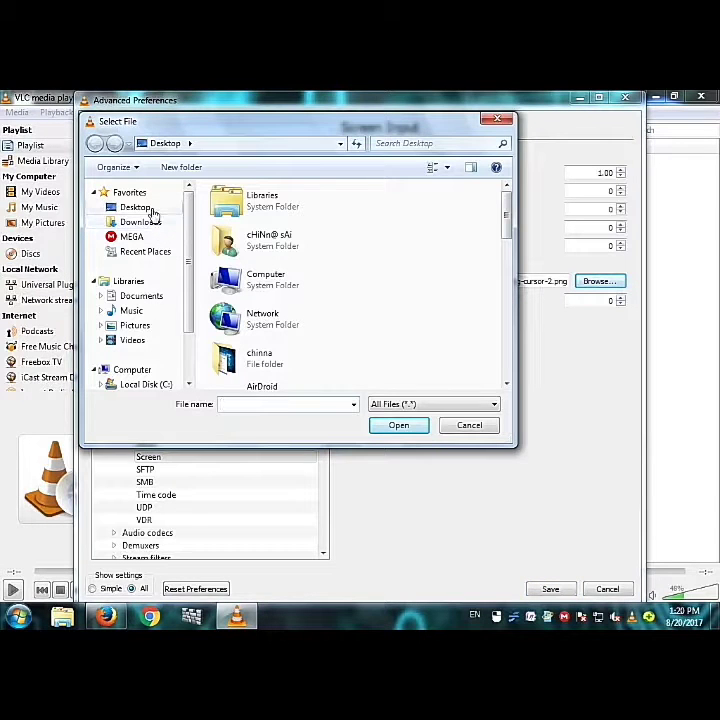
{"action": "left_click_drag", "start_coordinate": [189, 326], "coordinate": [190, 340]}
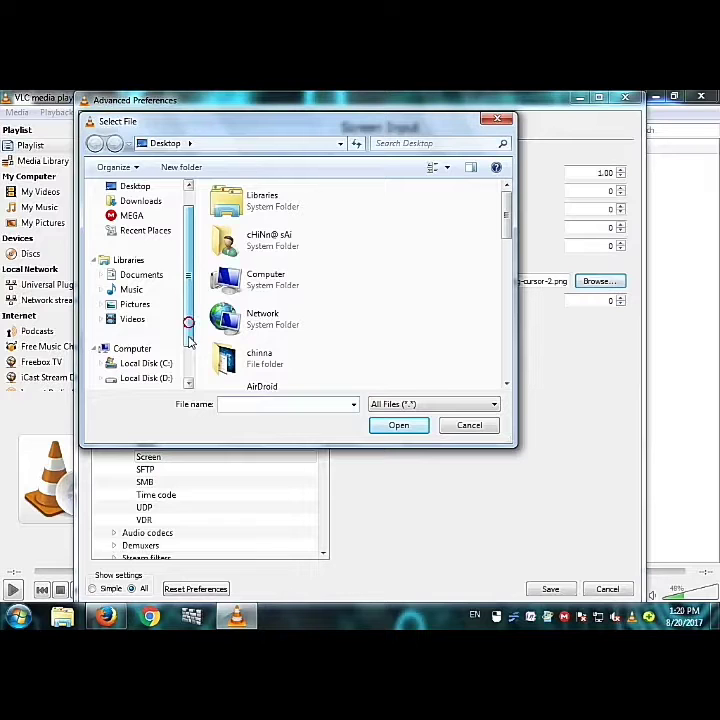
{"action": "left_click", "coordinate": [160, 379]}
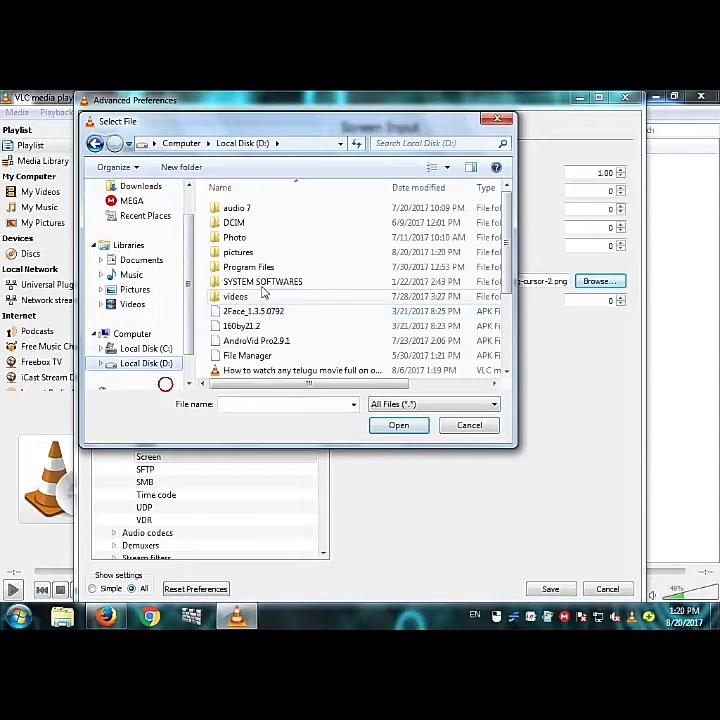
{"action": "double_click", "coordinate": [238, 253]}
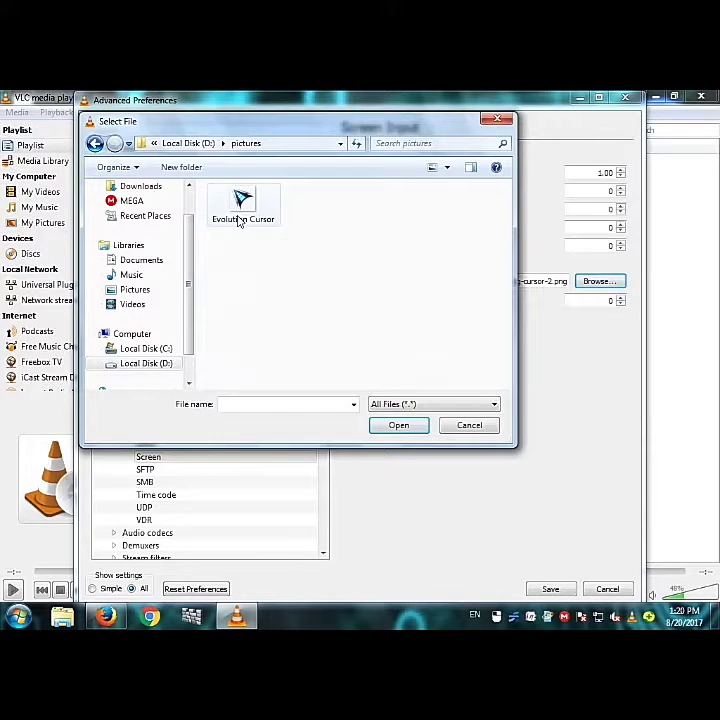
{"action": "left_click", "coordinate": [238, 222]}
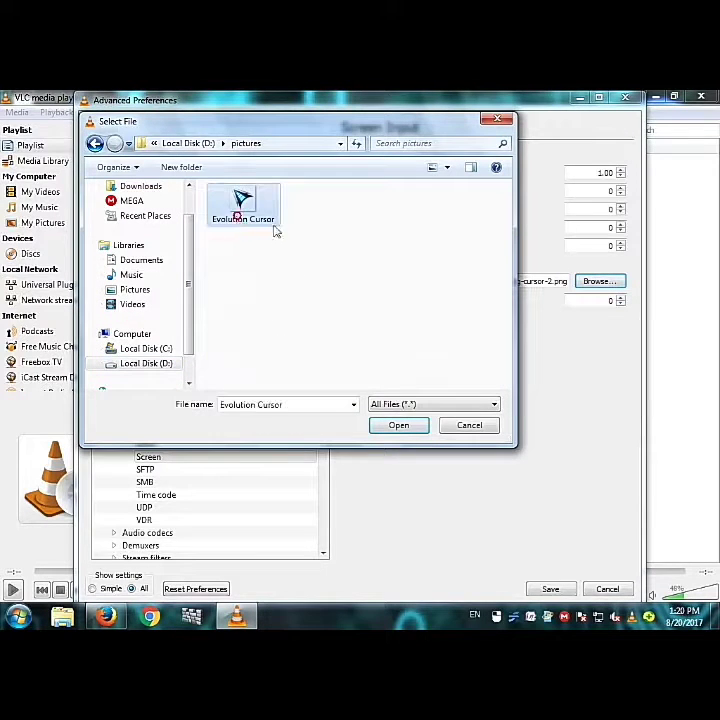
{"action": "left_click", "coordinate": [396, 429]}
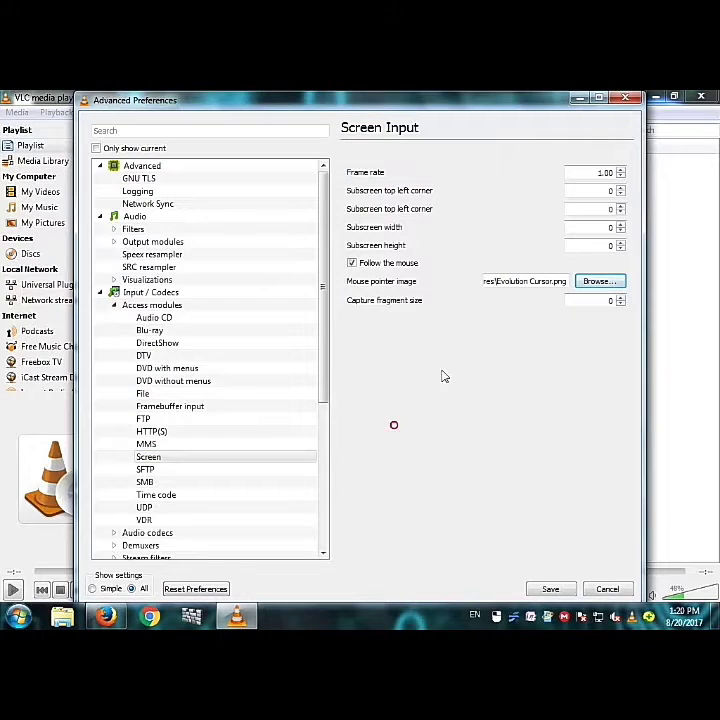
{"action": "left_click", "coordinate": [554, 589]}
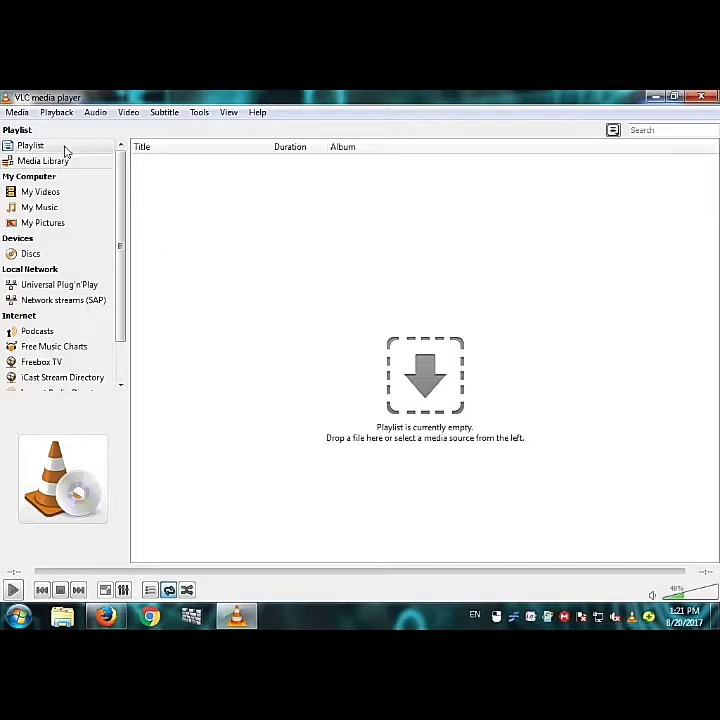
Set up a capture device in Desktop mode at 18.00 f/s and choose to convert it
{"action": "left_click", "coordinate": [18, 113]}
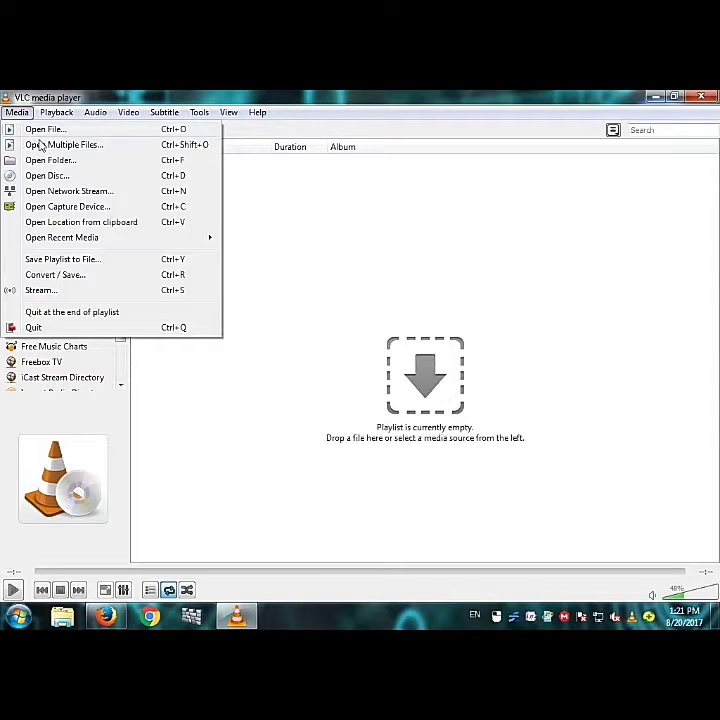
{"action": "left_click", "coordinate": [71, 209]}
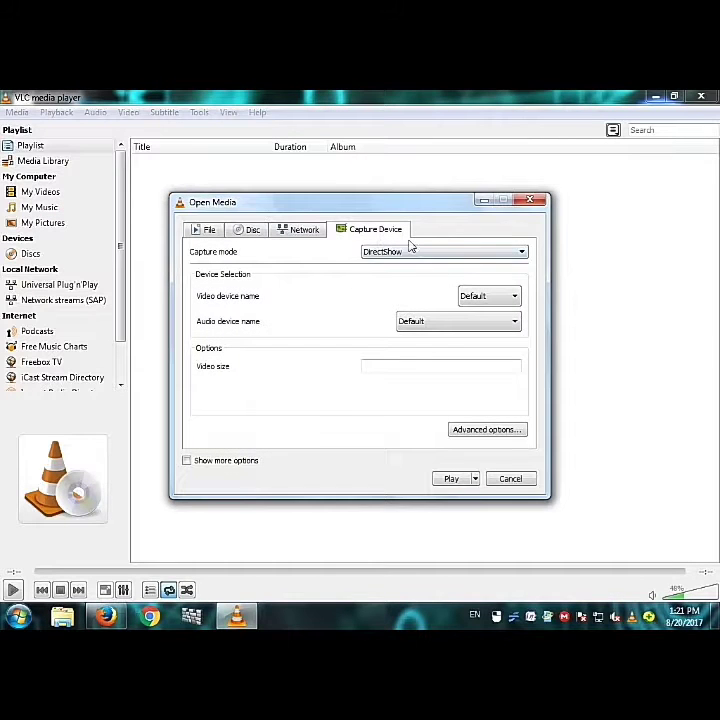
{"action": "left_click", "coordinate": [521, 254]}
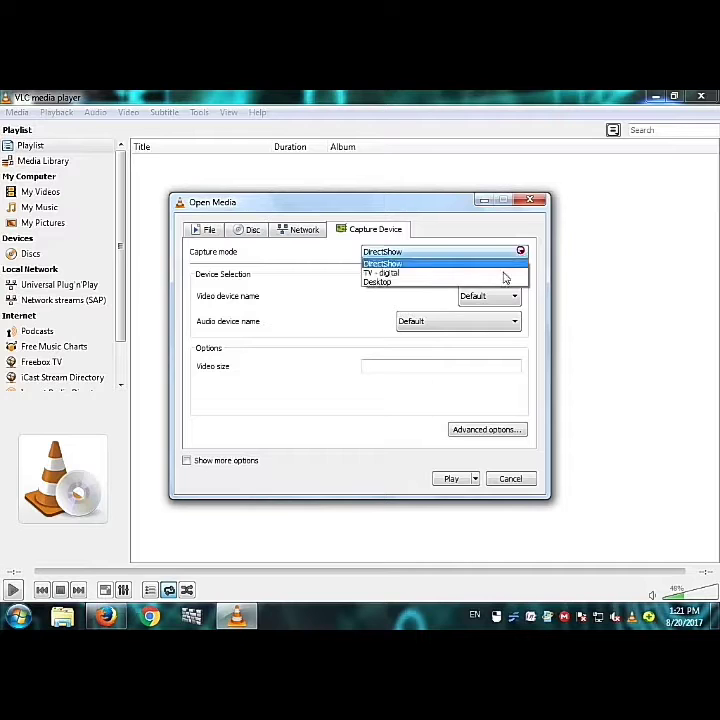
{"action": "left_click", "coordinate": [386, 283]}
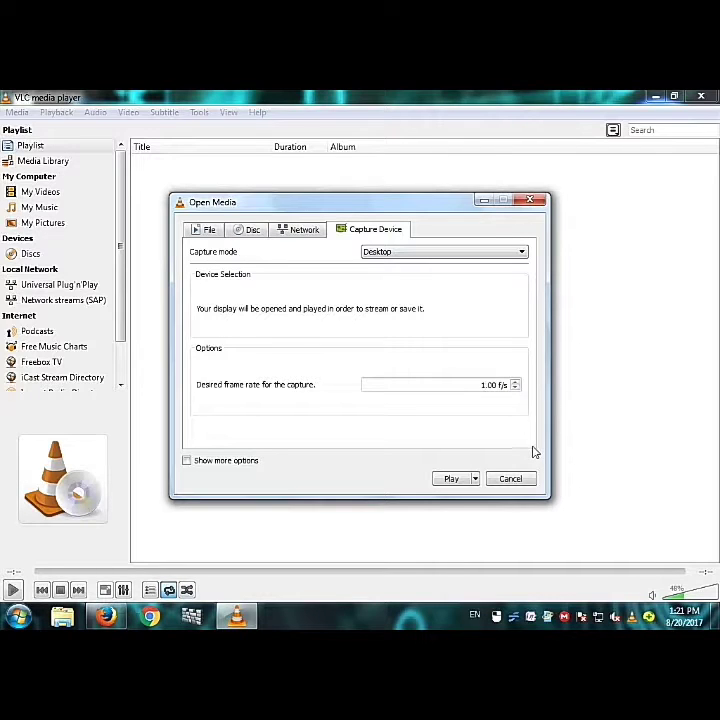
{"action": "left_click", "coordinate": [476, 480]}
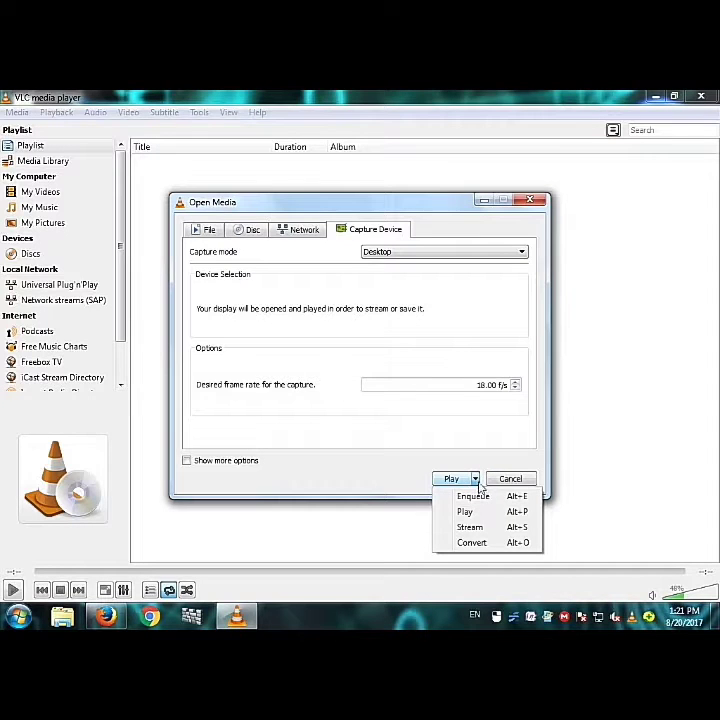
{"action": "left_click", "coordinate": [472, 543]}
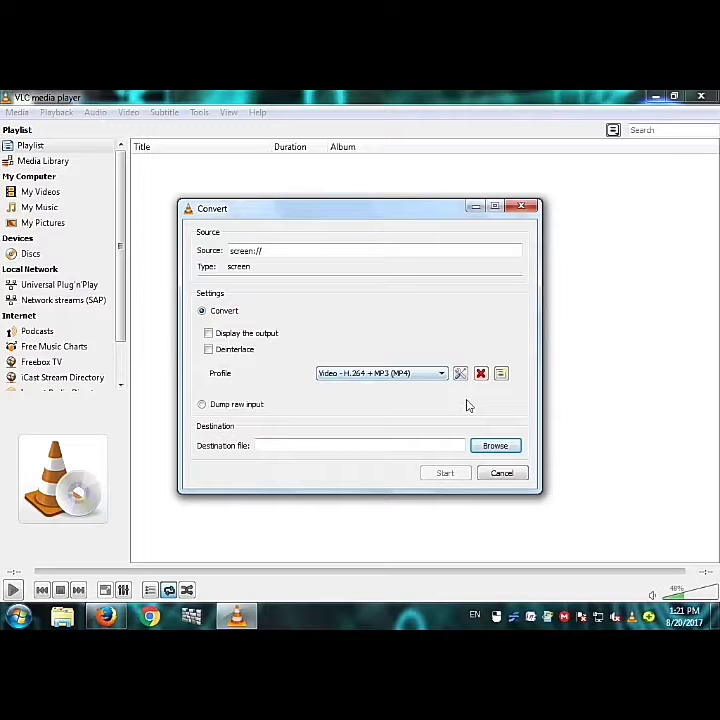
Set the destination file to 123.mp4 on the Desktop and start the screen recording
{"action": "left_click", "coordinate": [494, 446]}
{"action": "left_click_drag", "start_coordinate": [291, 366], "coordinate": [305, 305]}
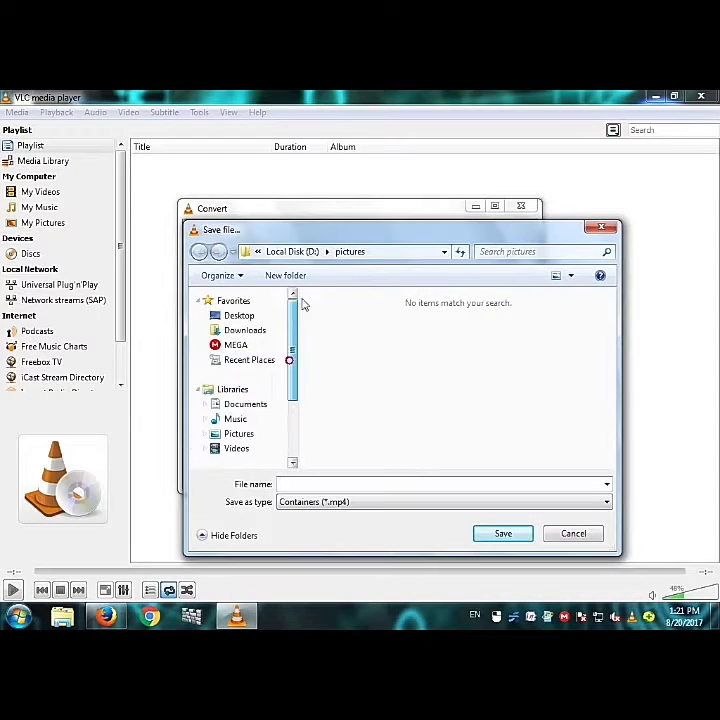
{"action": "left_click", "coordinate": [249, 316]}
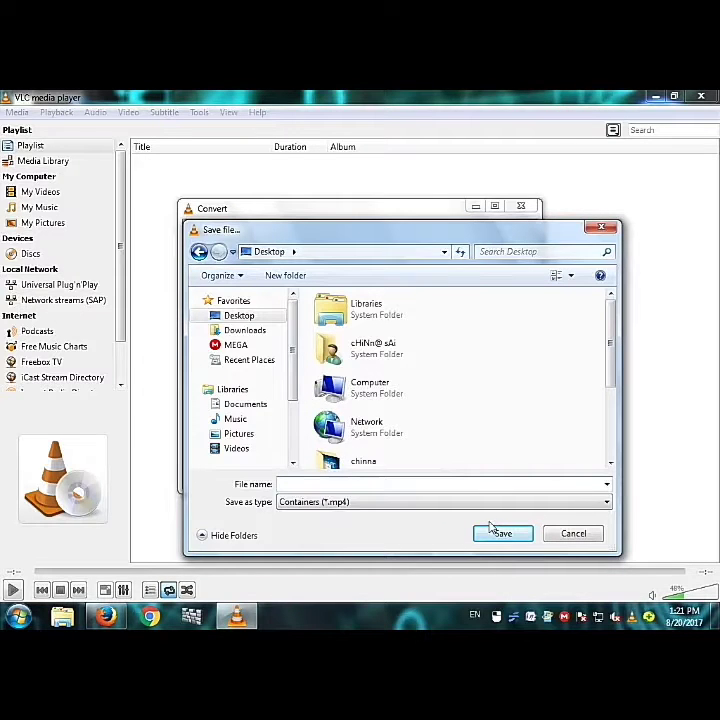
{"action": "type", "text": "23"}
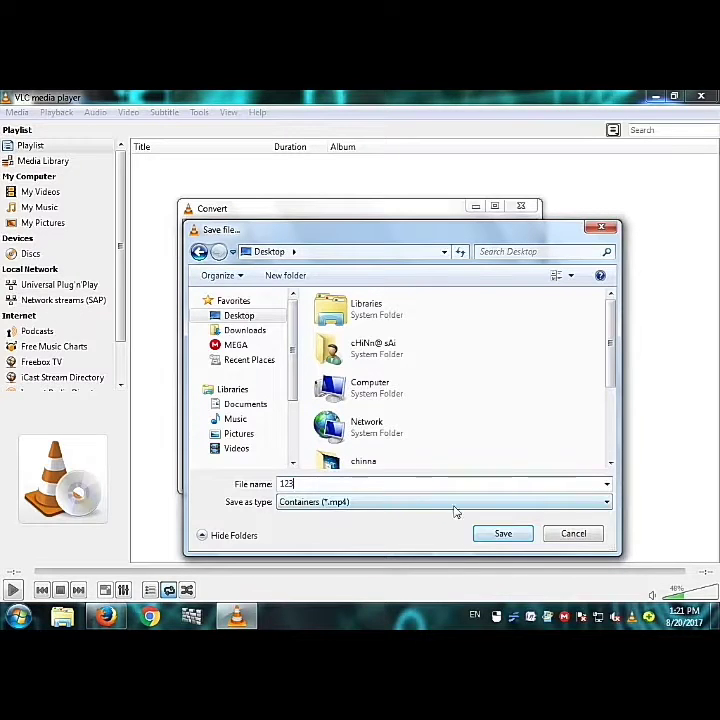
{"action": "left_click", "coordinate": [504, 538]}
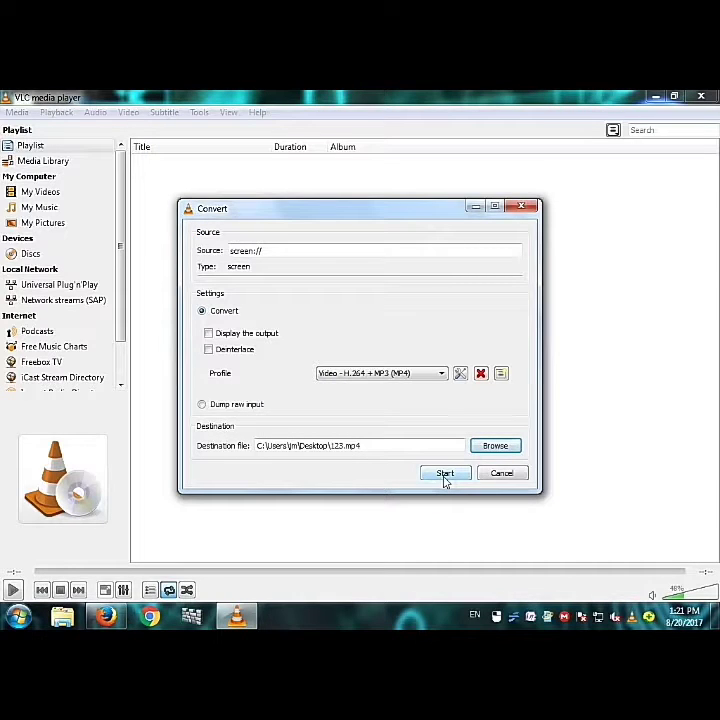
{"action": "left_click", "coordinate": [445, 478]}
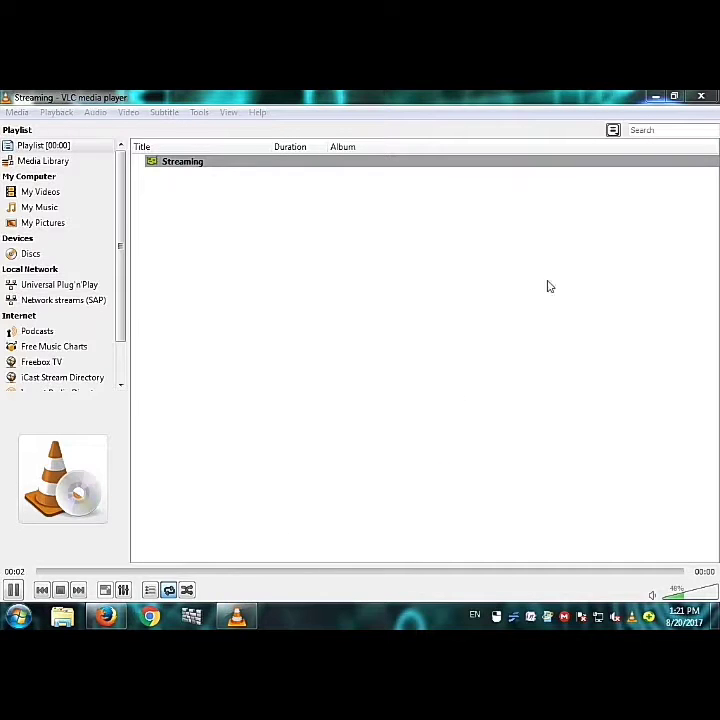
Minimize the VLC window and refresh the desktop while the screen is being recorded
{"action": "left_click", "coordinate": [656, 97]}
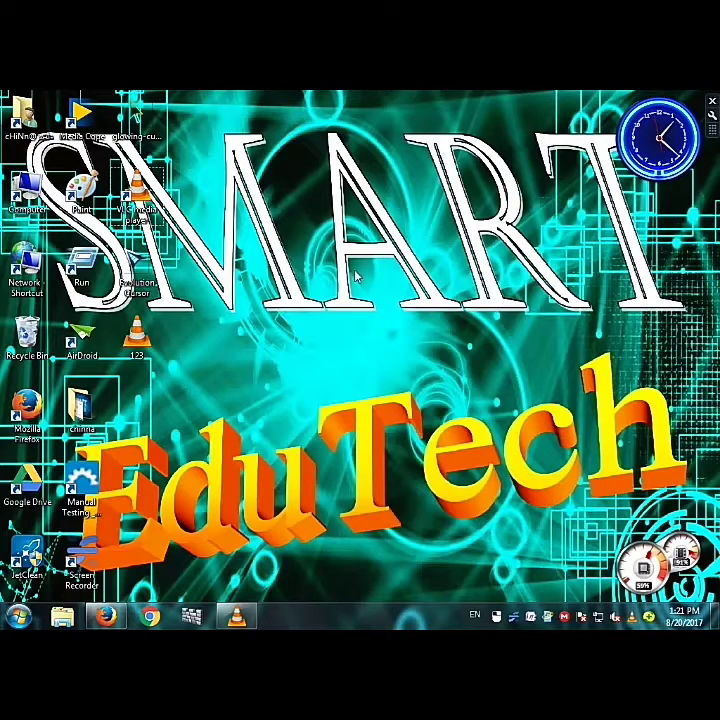
{"action": "right_click", "coordinate": [350, 267]}
{"action": "left_click", "coordinate": [386, 310]}
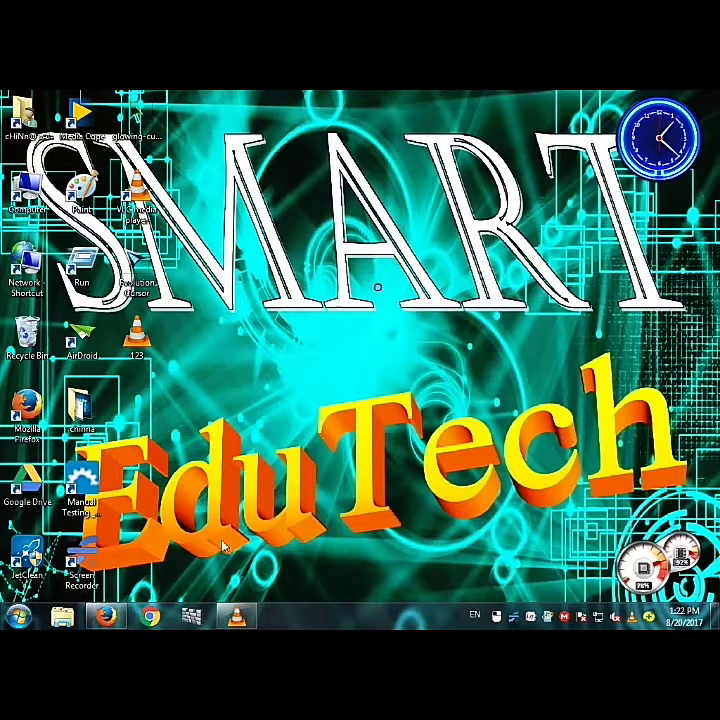
Bring VLC back, stop the screen recording, and minimize the player to return to the desktop
{"action": "left_click", "coordinate": [240, 617]}
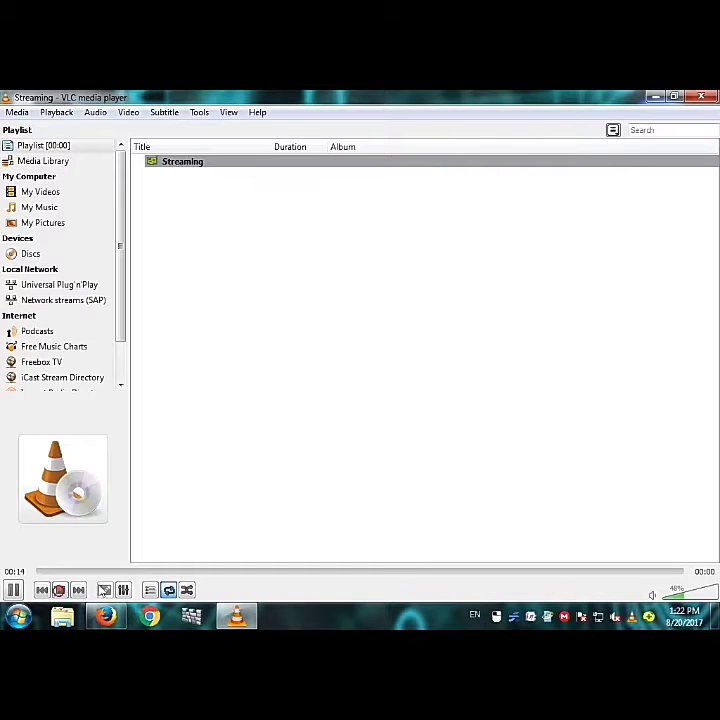
{"action": "left_click", "coordinate": [238, 618]}
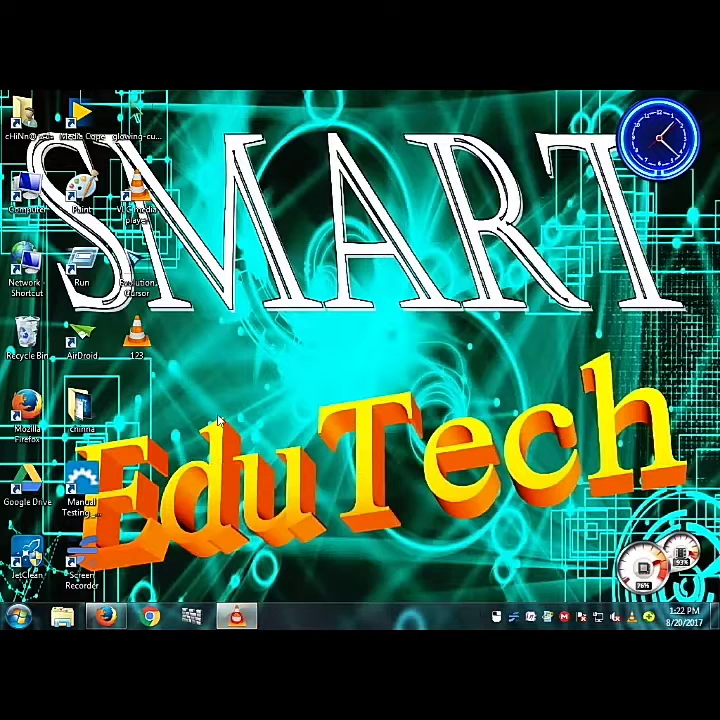